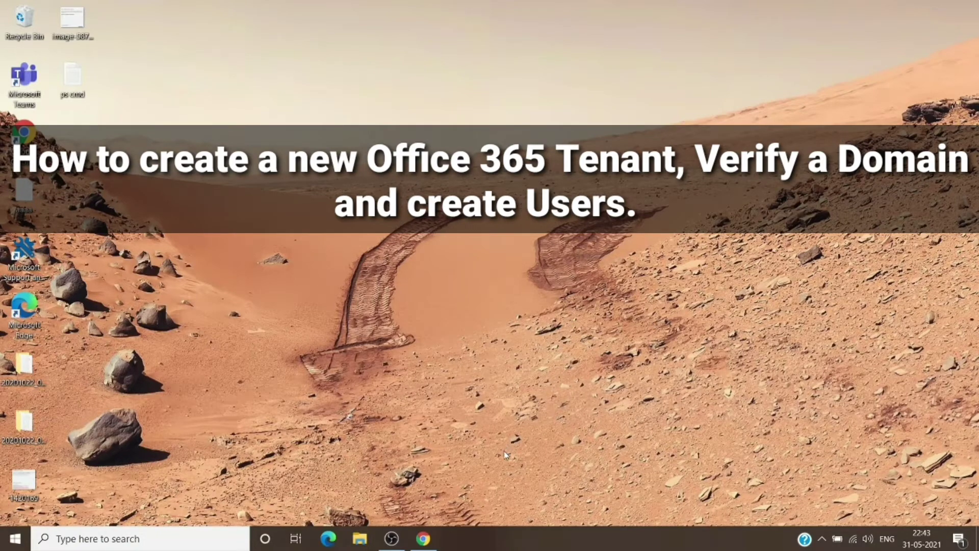
Restore the Chrome window showing the Microsoft 365 Business Basic product page
click(434, 538)
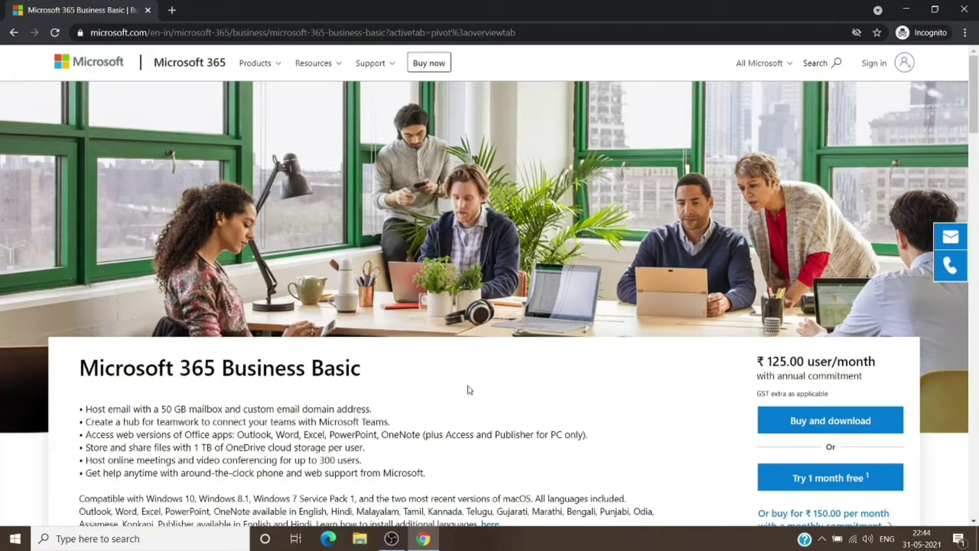
Scroll down the Business Basic page to the pricing and 1-month free trial options
scroll(511, 403, down, 1)
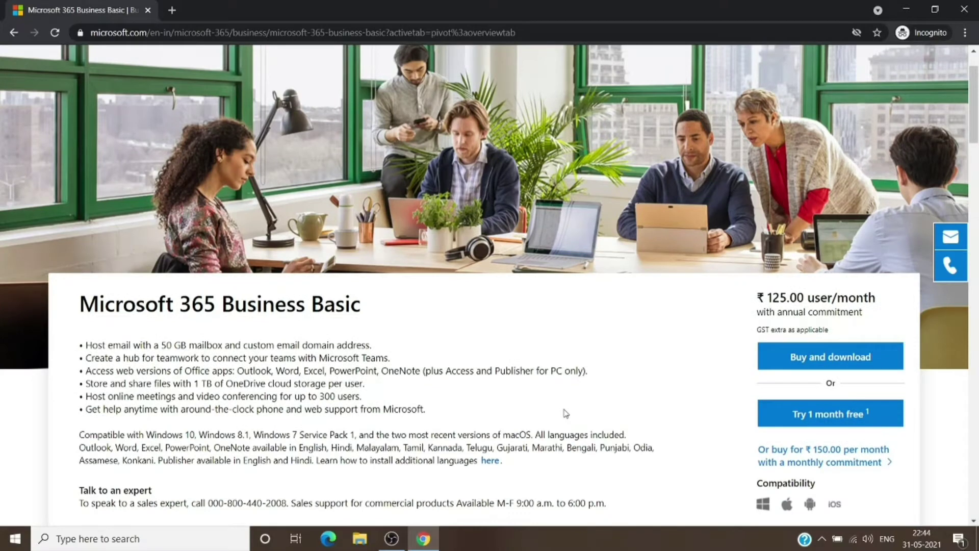
Start the 1-month free trial and begin setting up the new account
click(832, 417)
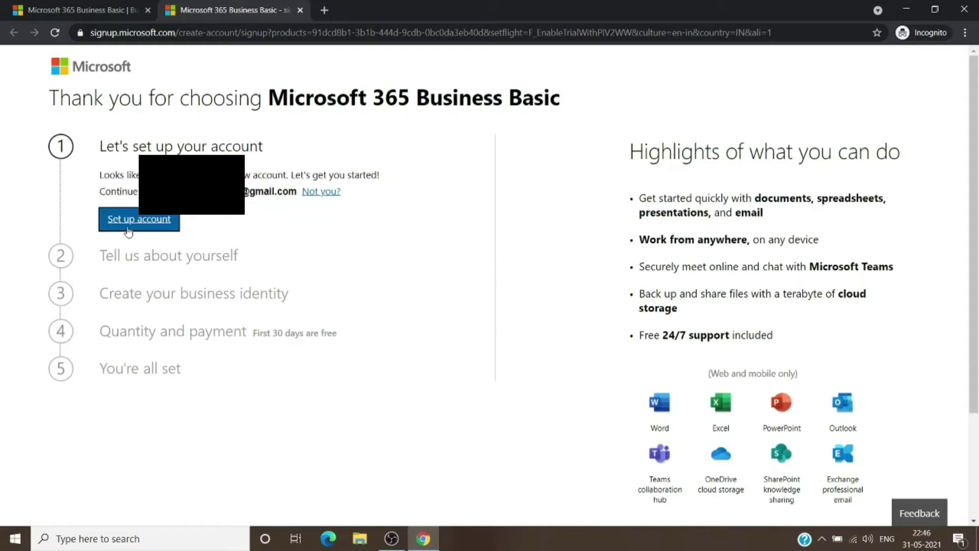
click(163, 222)
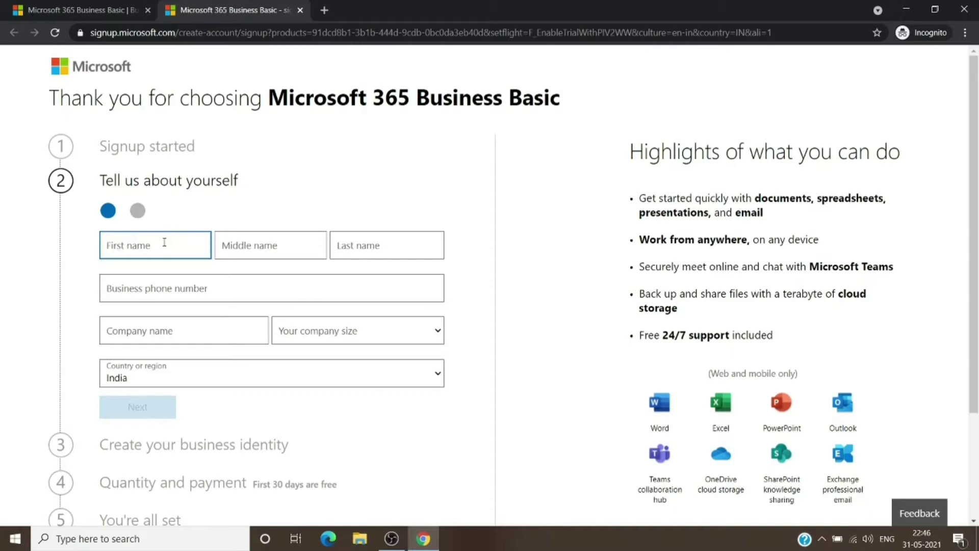
Enter the contact's first, last and middle names and business phone number
text(prem)
click(368, 244)
text(s)
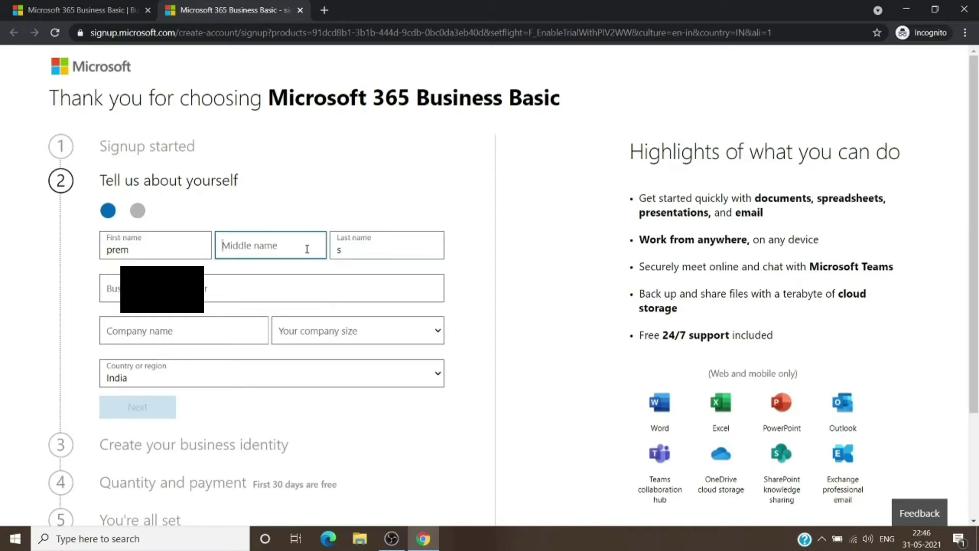
click(307, 249)
text(s)
click(234, 291)
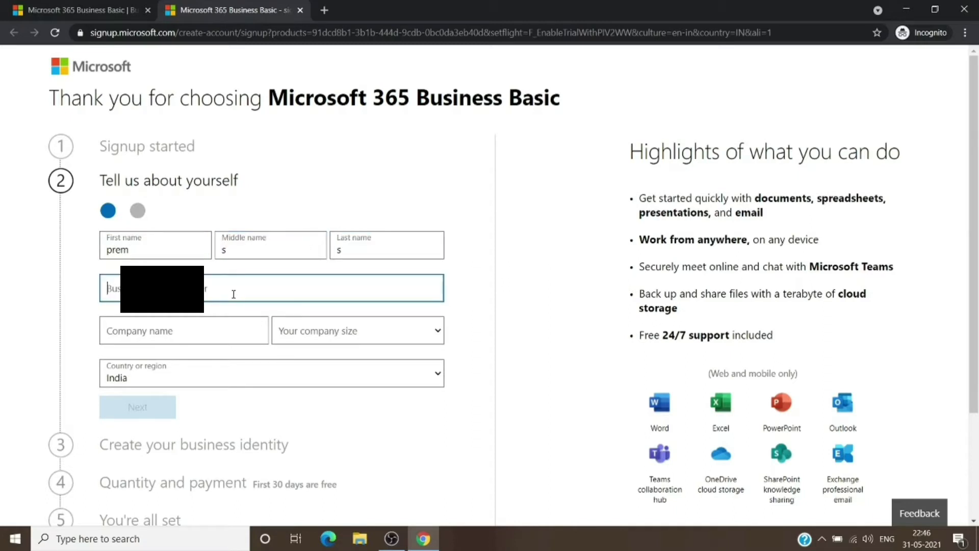
text(808)
Set company name 'abc test' and company size 2-4 people, then submit the details
click(186, 323)
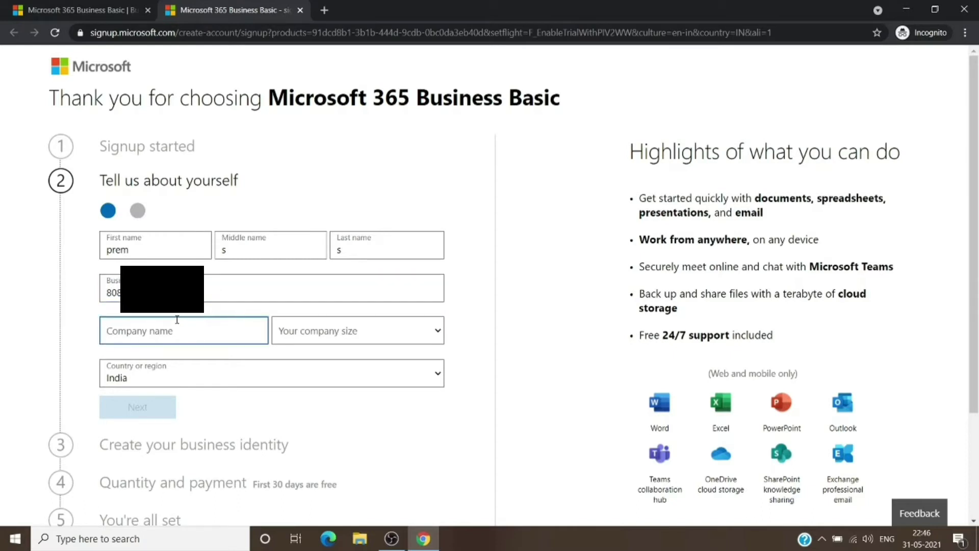
text(abc)
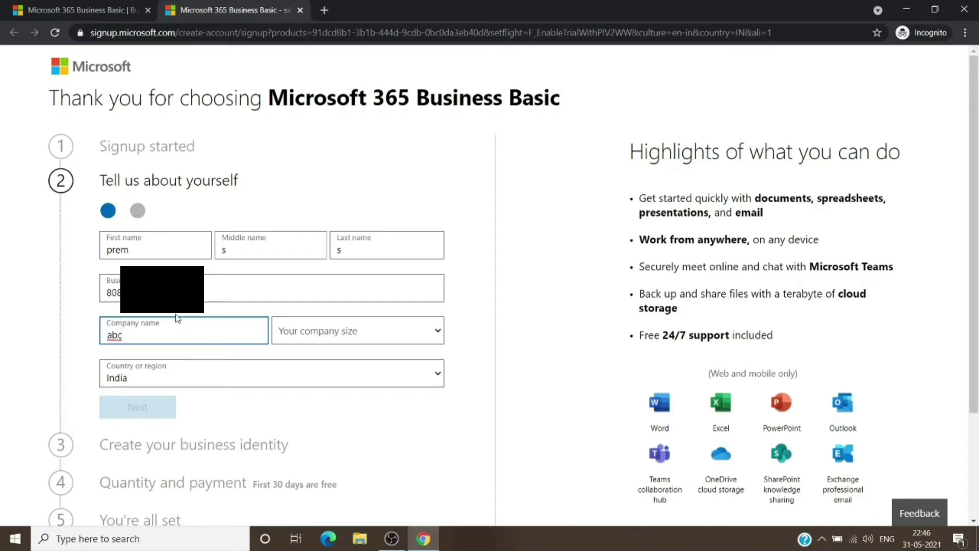
key(BackSpace)
key(BackSpace)
key(BackSpace)
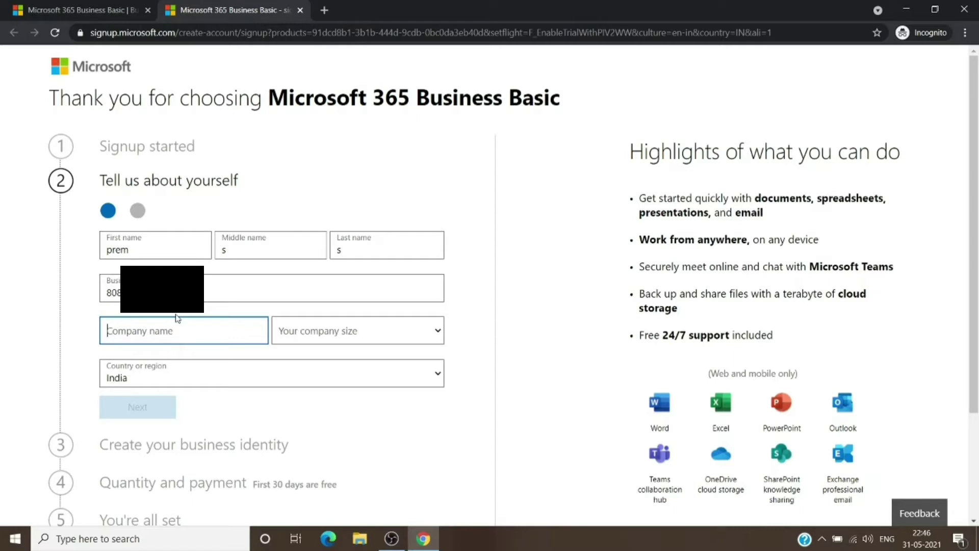
text(q)
key(BackSpace)
text(abc)
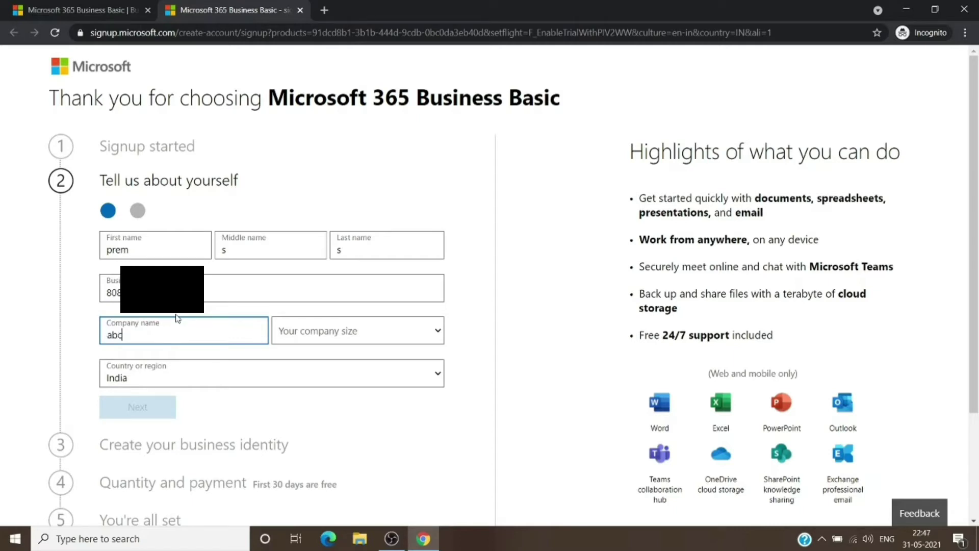
text( test)
click(391, 323)
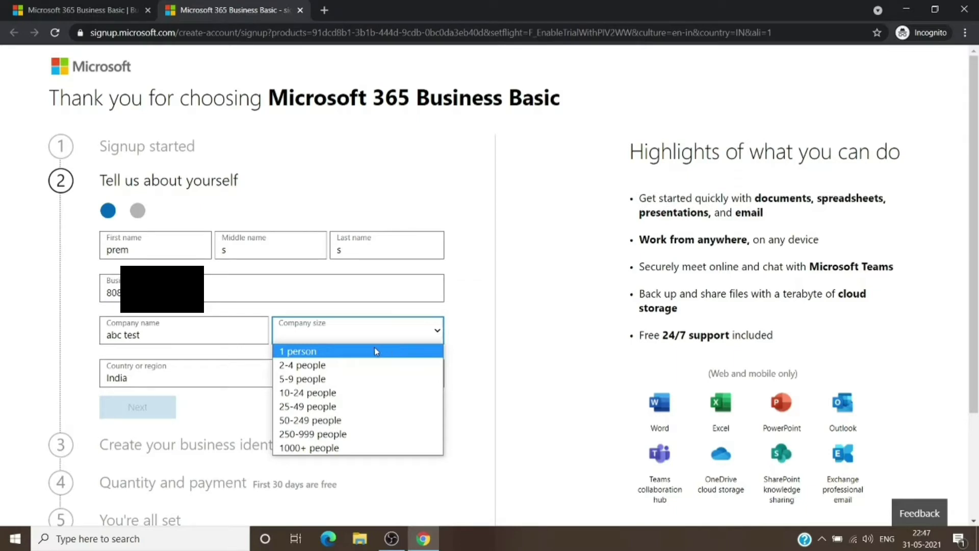
click(352, 367)
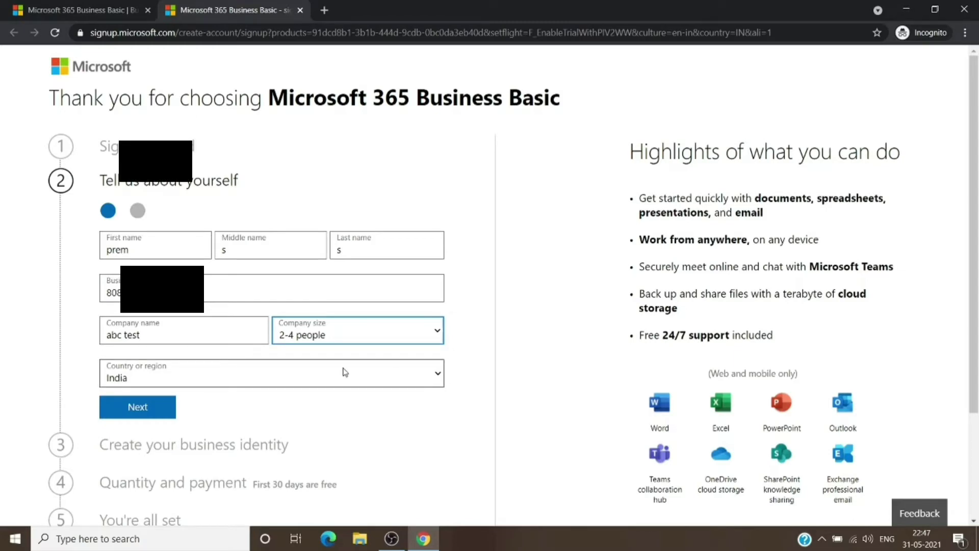
scroll(340, 370, down, 3)
click(166, 279)
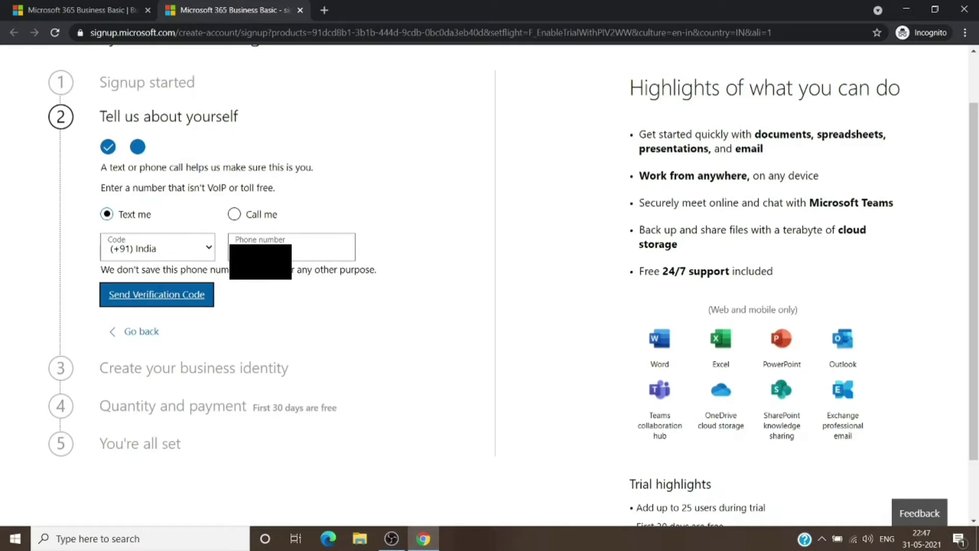
Have a verification code texted to the phone and verify with the received code
click(172, 292)
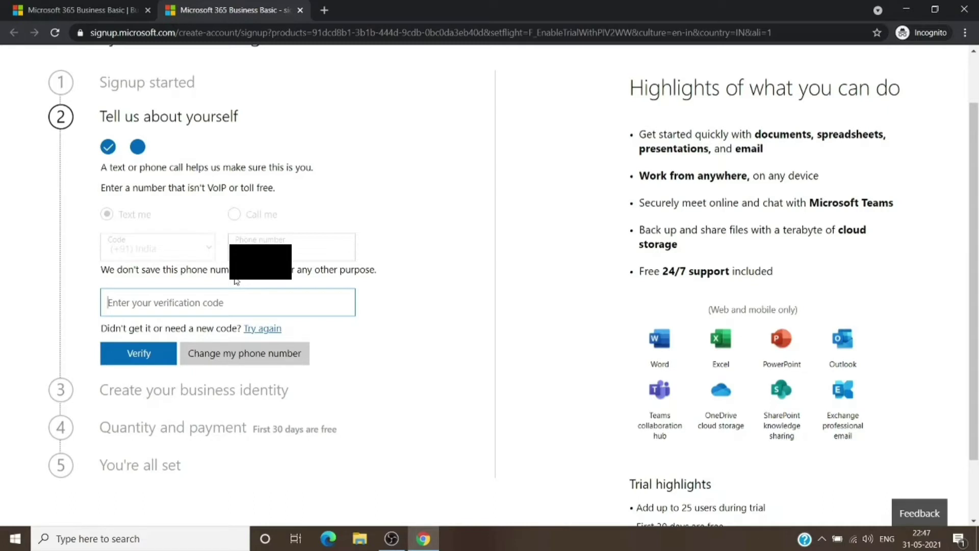
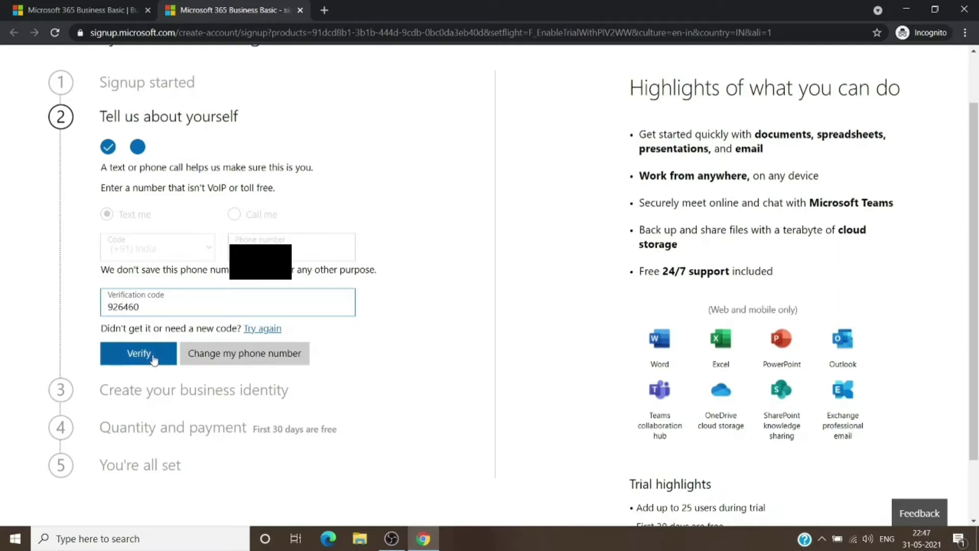
click(154, 355)
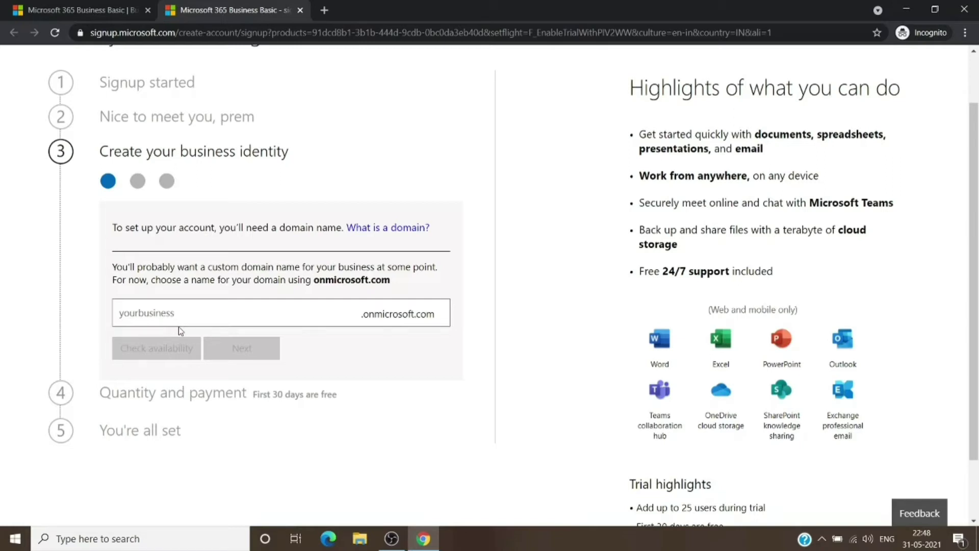
Try test123 (unavailable), then claim test123skill.onmicrosoft.com as the business domain
click(209, 303)
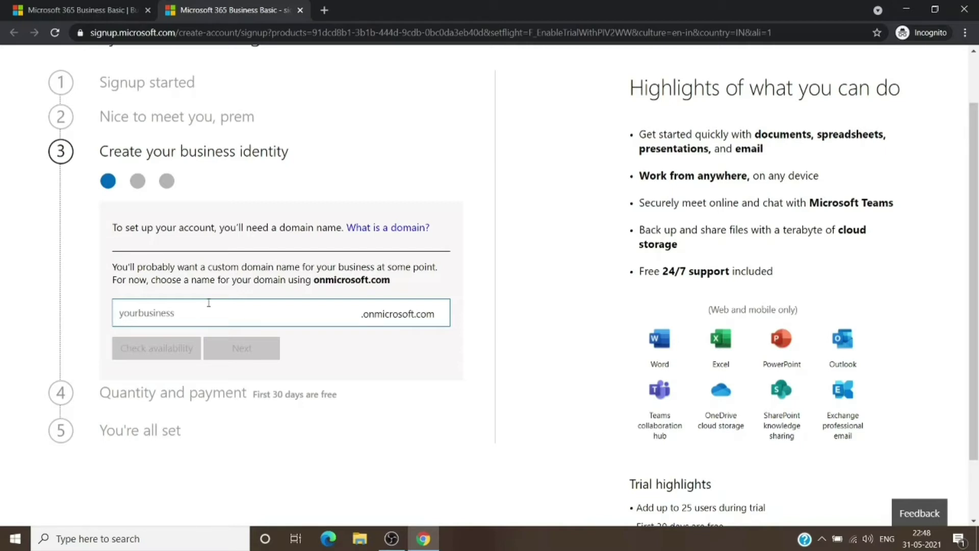
text(te)
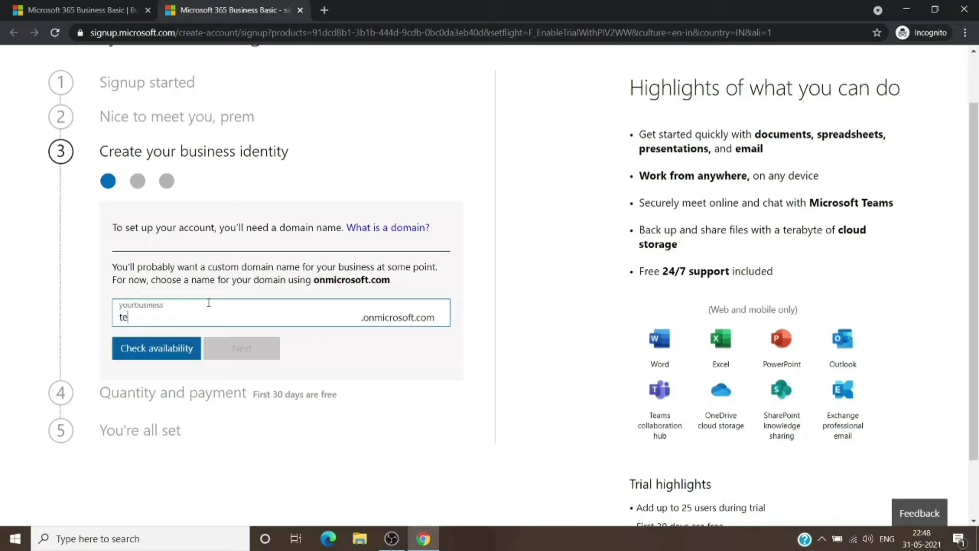
text(st123)
click(167, 345)
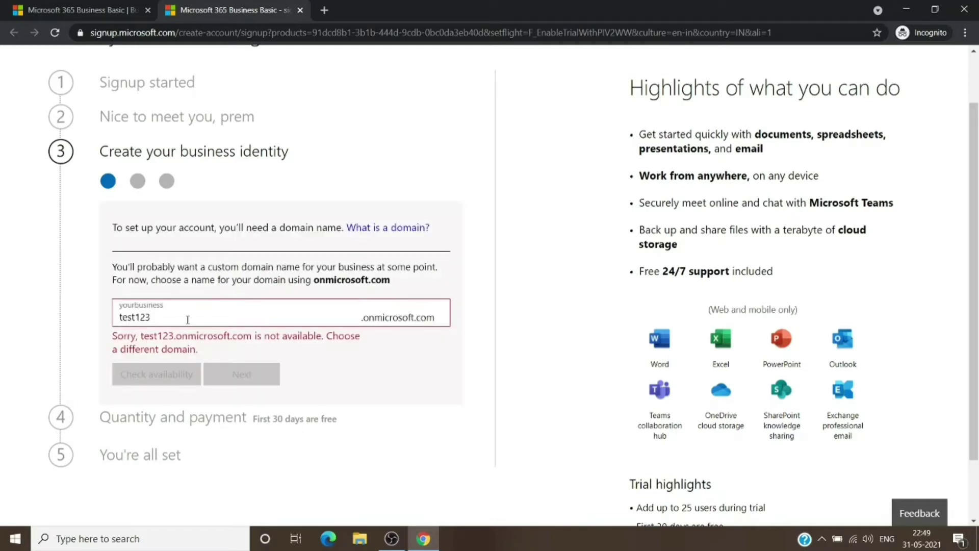
text(ski)
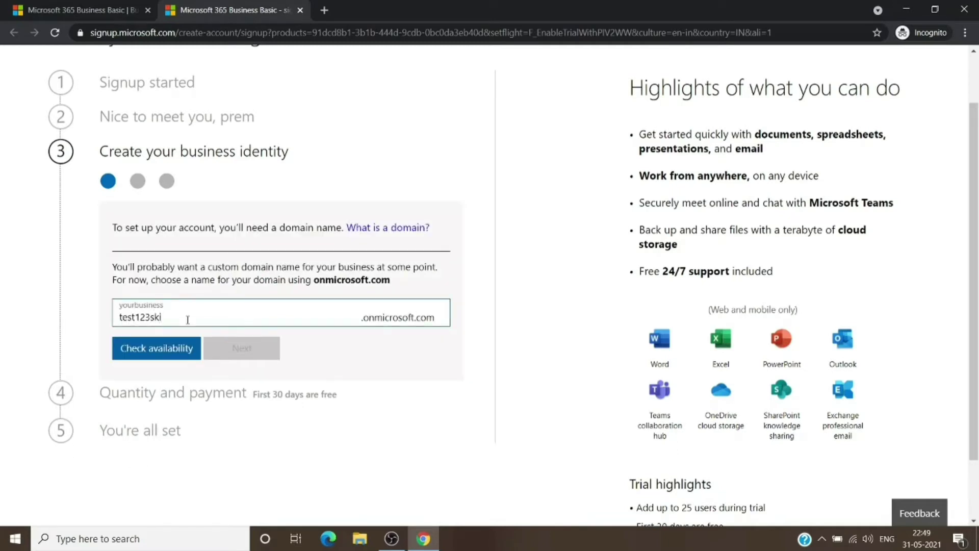
click(159, 350)
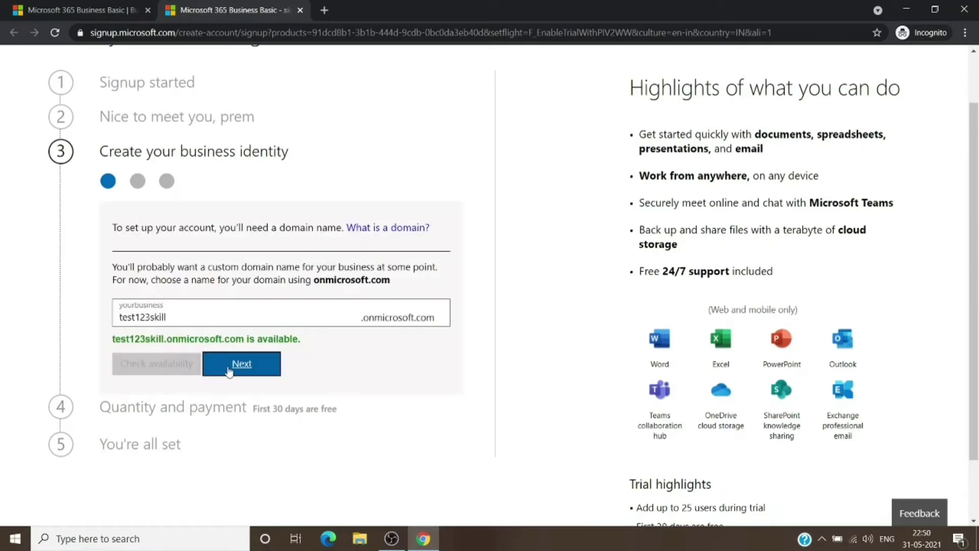
click(230, 368)
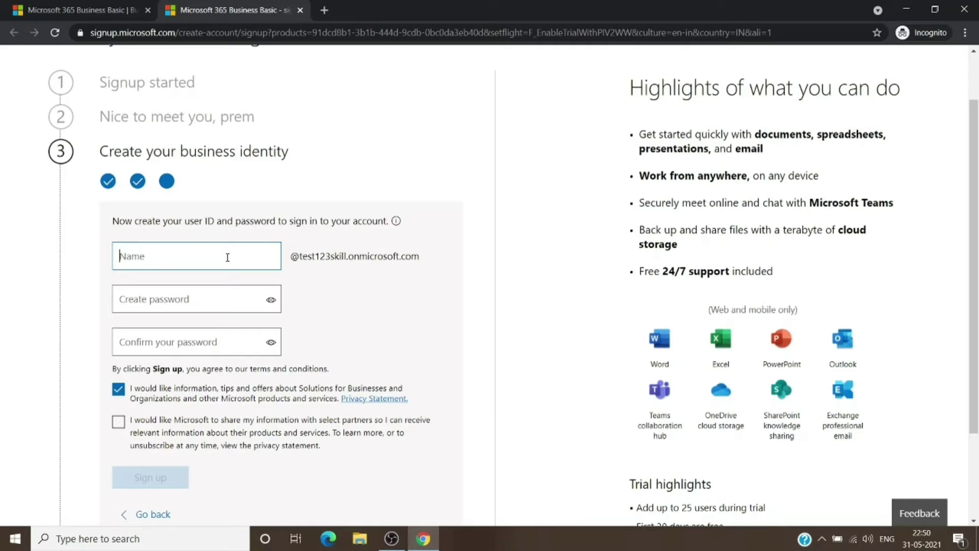
Enter the admin user name and create the account password
text(prem)
click(210, 297)
text(*********)
click(192, 343)
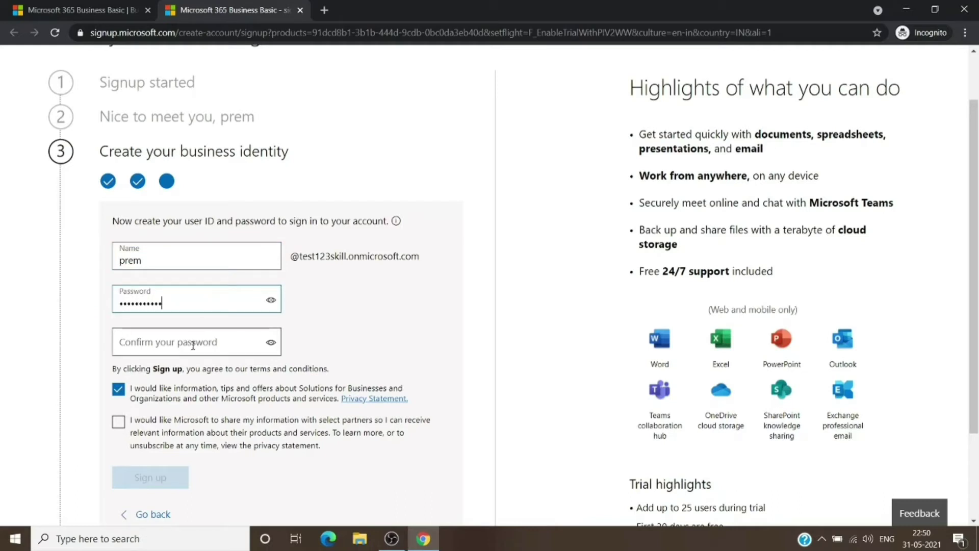
text(***********)
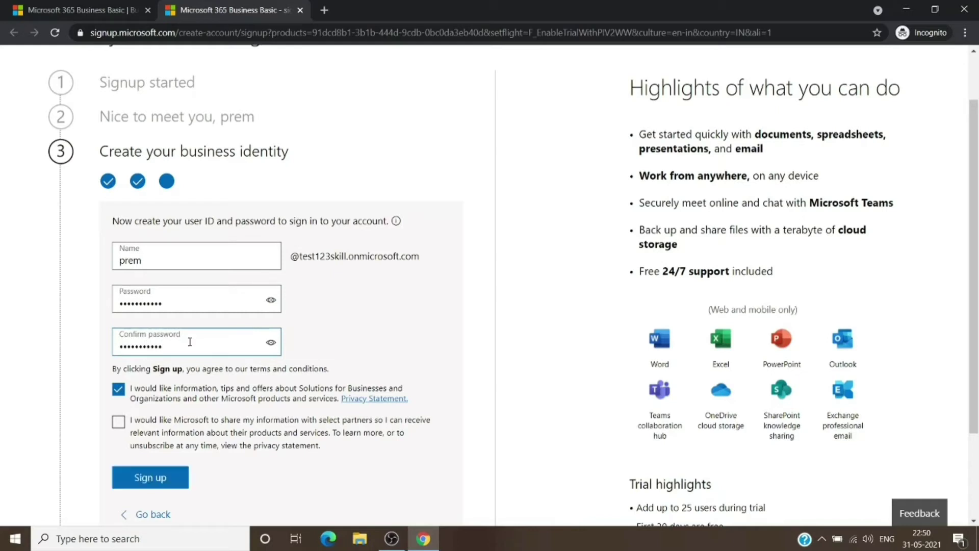
Leave the marketing offers unticked, check the onmicrosoft.com user name, and sign up
click(118, 389)
click(143, 269)
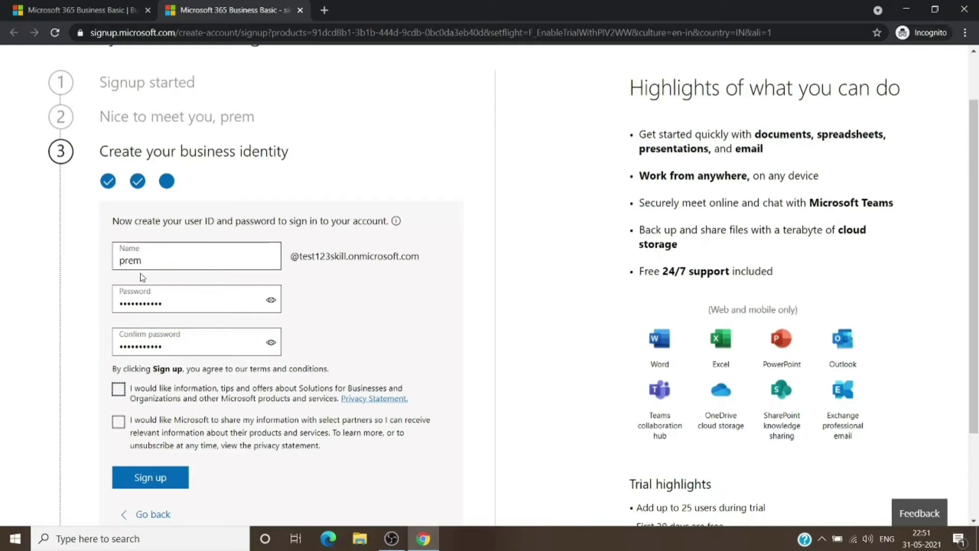
drag(431, 258, 290, 258)
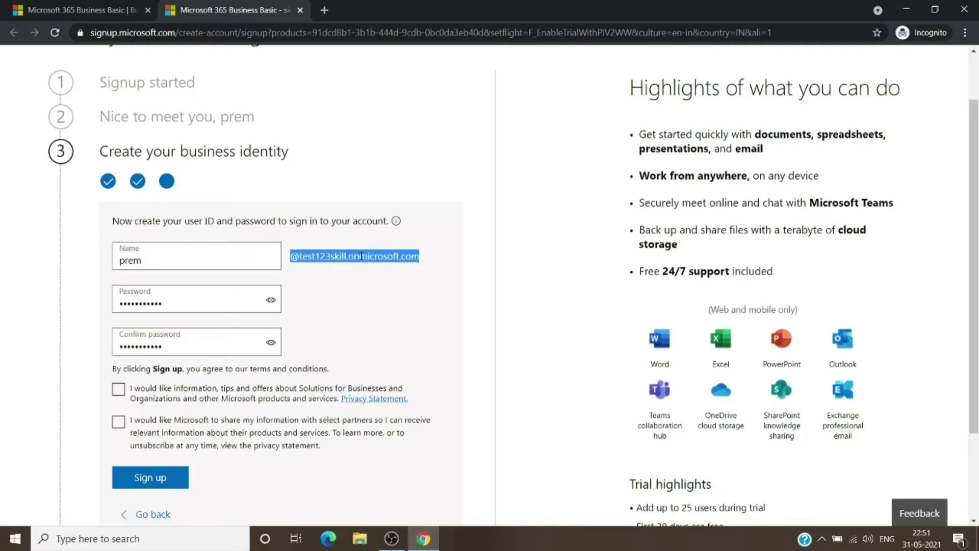
click(393, 312)
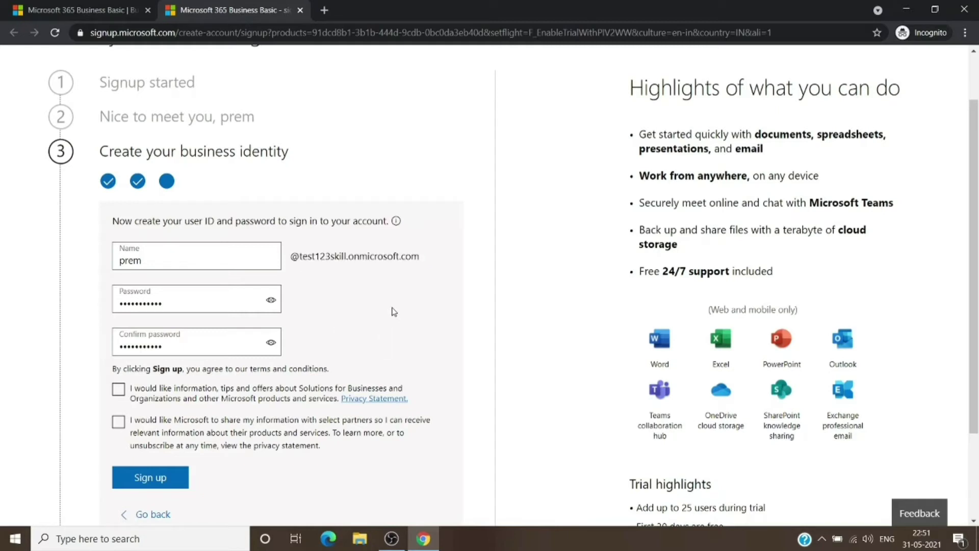
scroll(394, 312, down, 1)
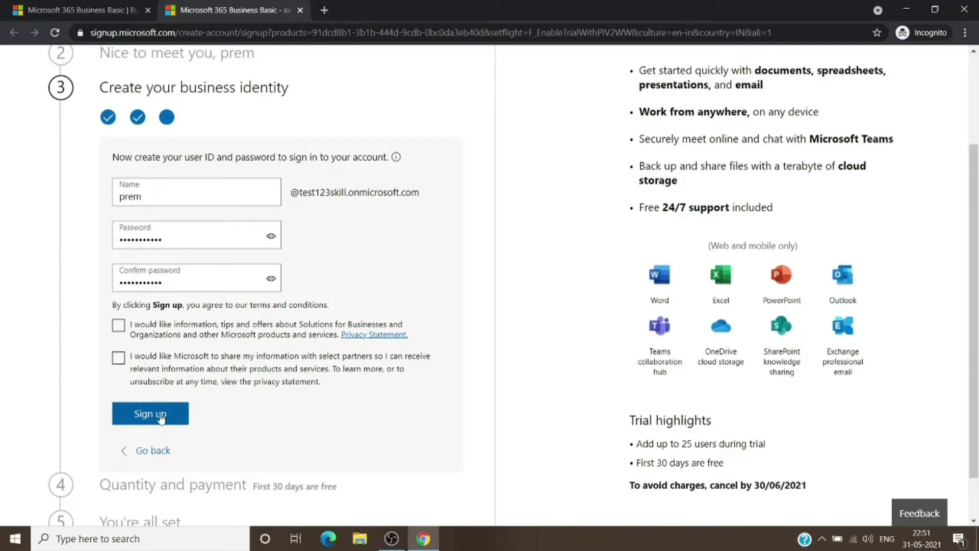
click(161, 417)
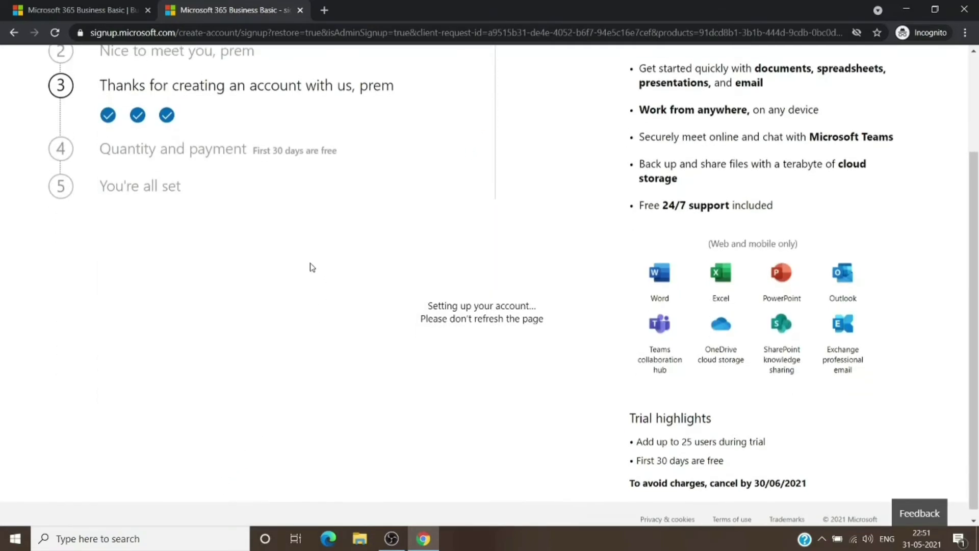
Scroll back up while the new account finishes setting up
scroll(311, 269, up, 3)
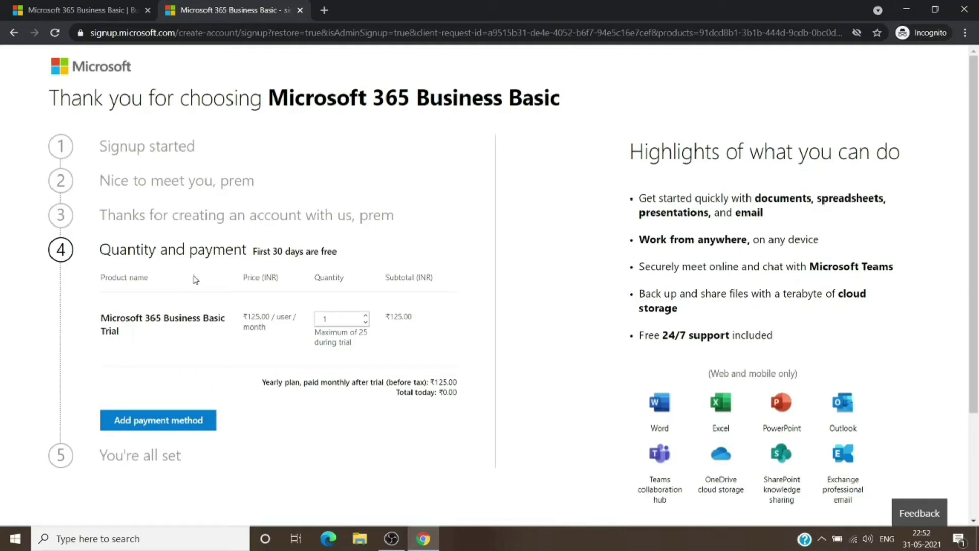
Sign in at office.com with the new admin e-mail and password, declining to stay signed in
click(323, 14)
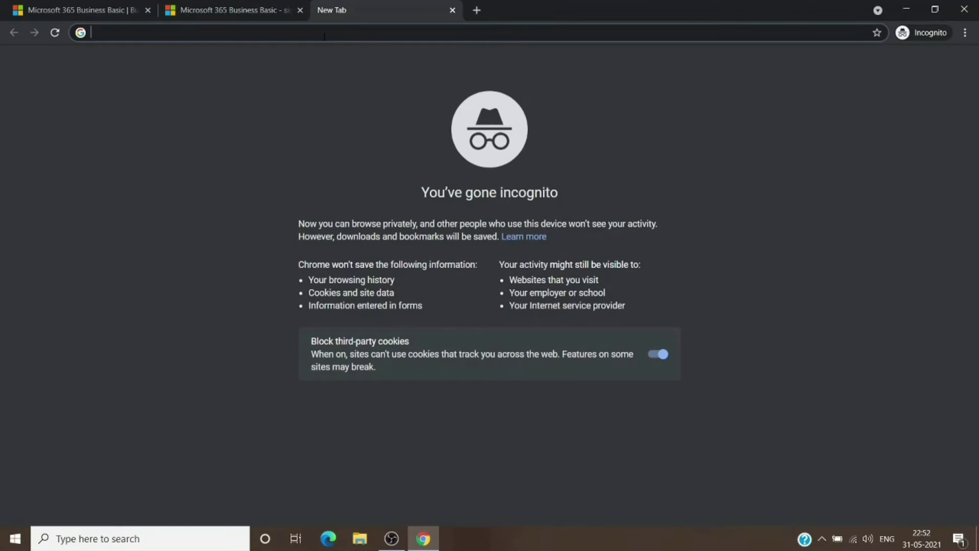
text(office.com)
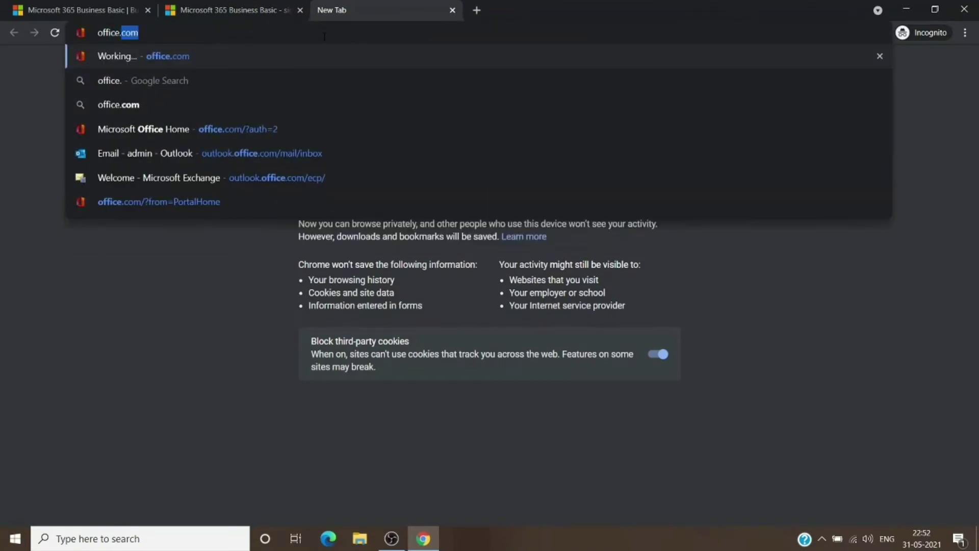
key(Return)
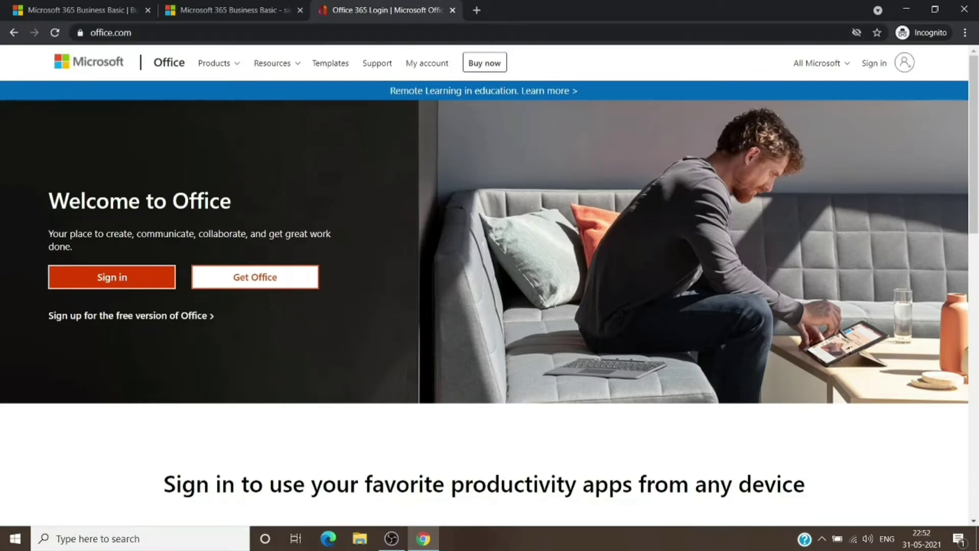
click(155, 278)
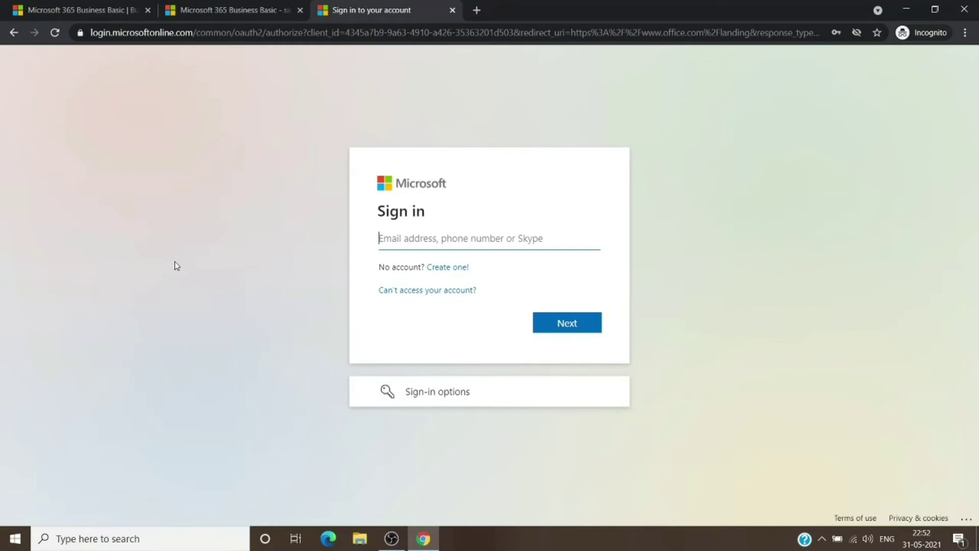
key(ctrl+v)
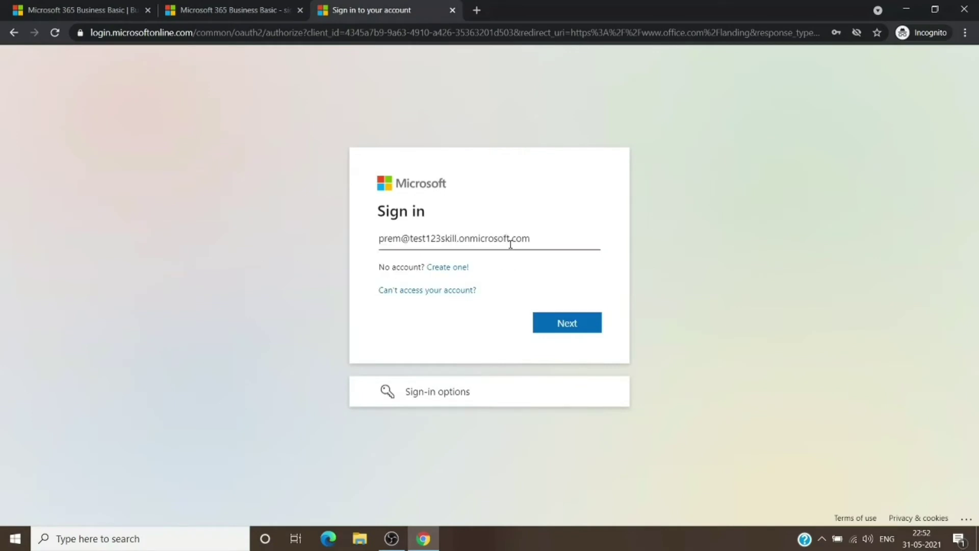
key(Return)
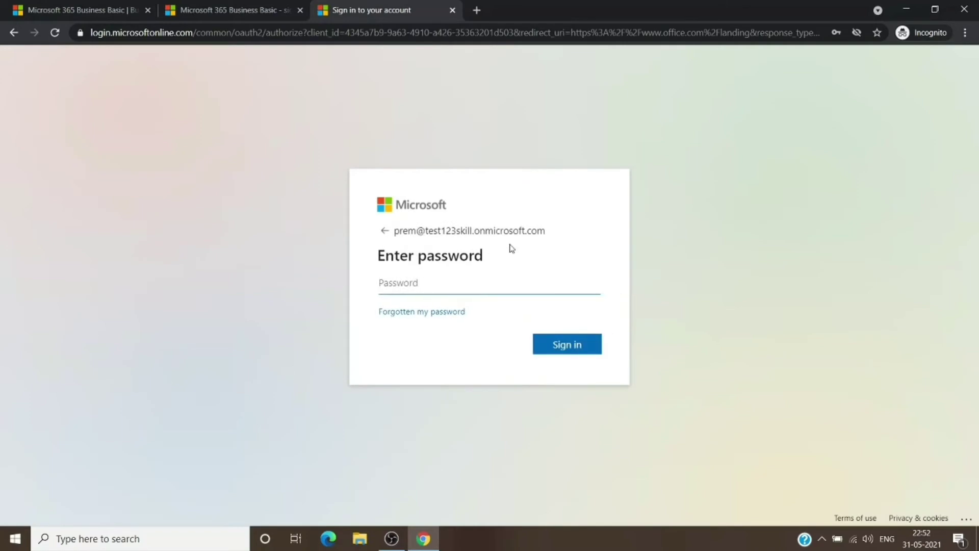
text(••••••)
key(Return)
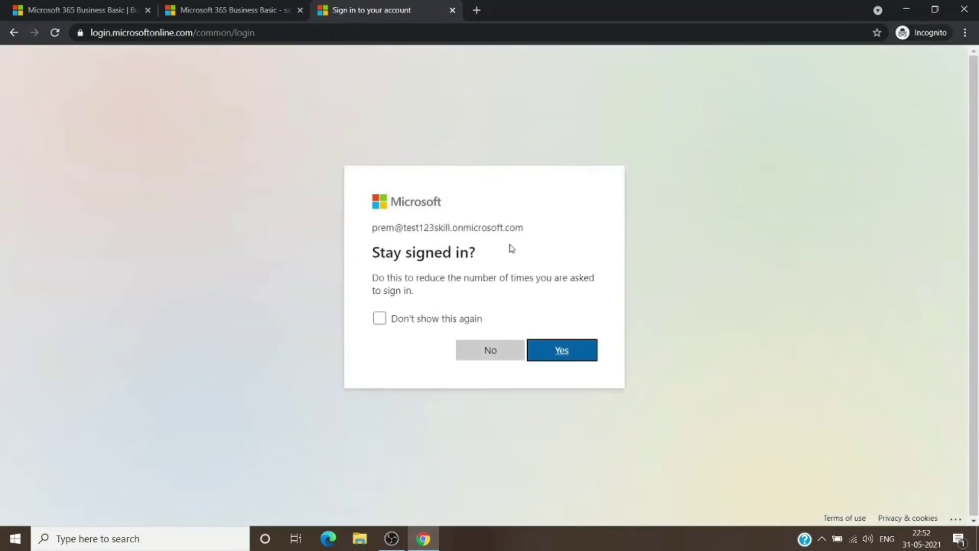
click(483, 350)
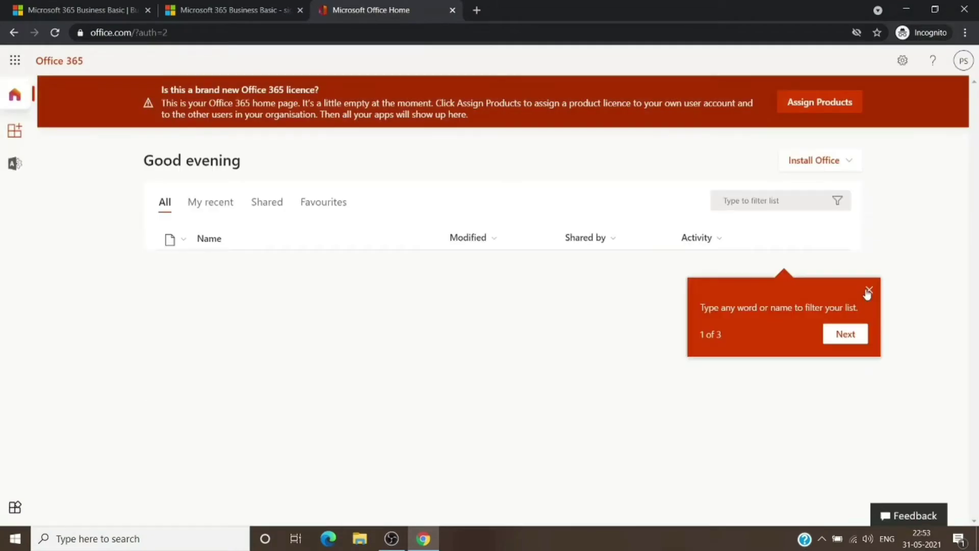
click(867, 291)
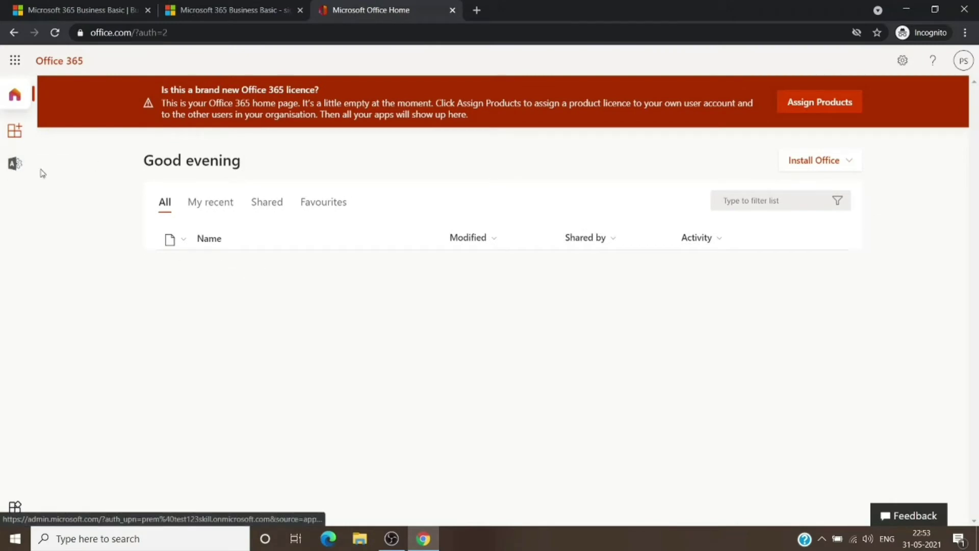
Open the admin center from the Office left rail and list all navigation sections
click(15, 171)
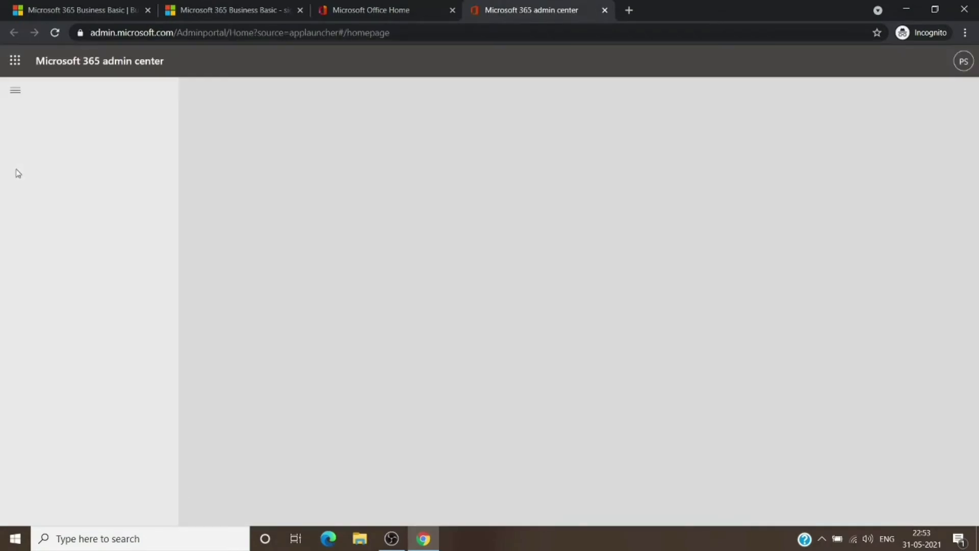
click(53, 232)
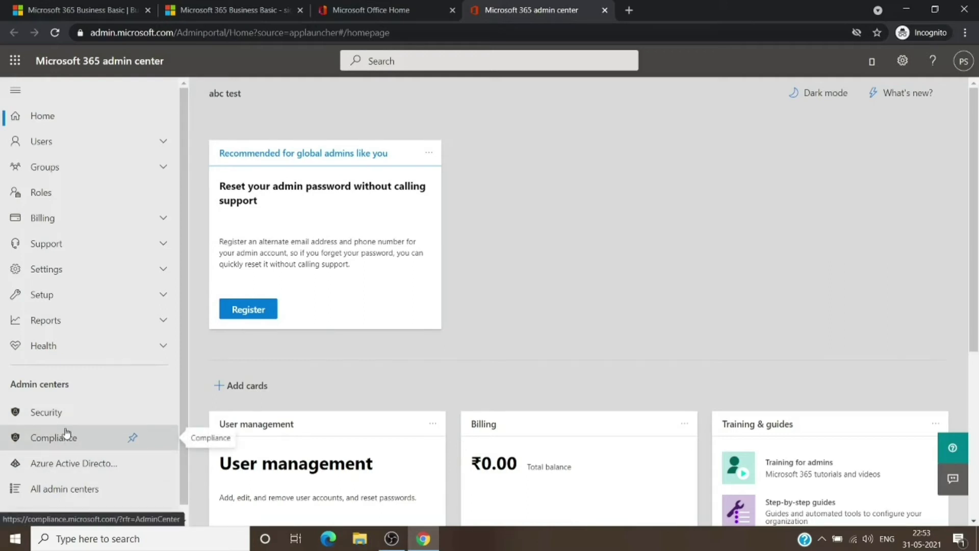
Review the Active users list, then show the Domains page with test123skill.onmicrosoft.com as default
click(107, 148)
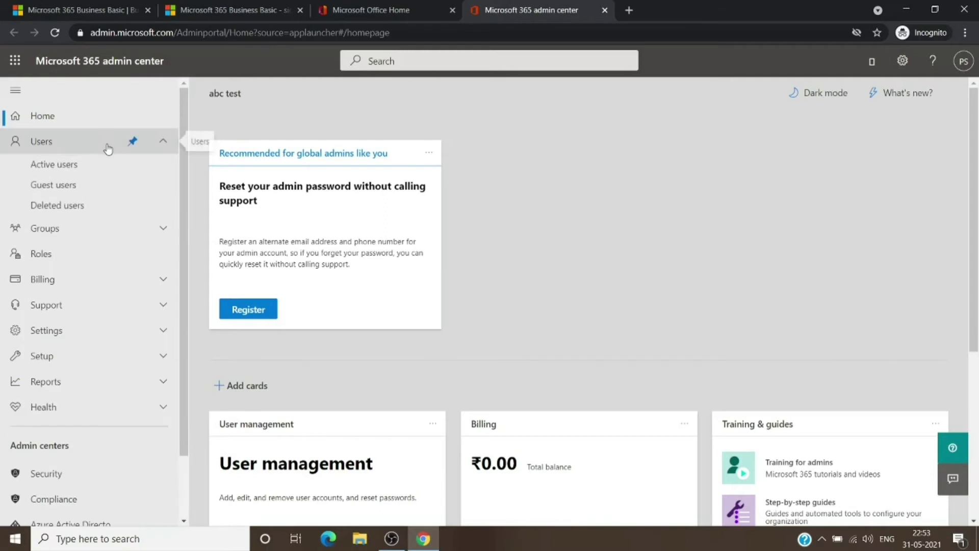
click(92, 164)
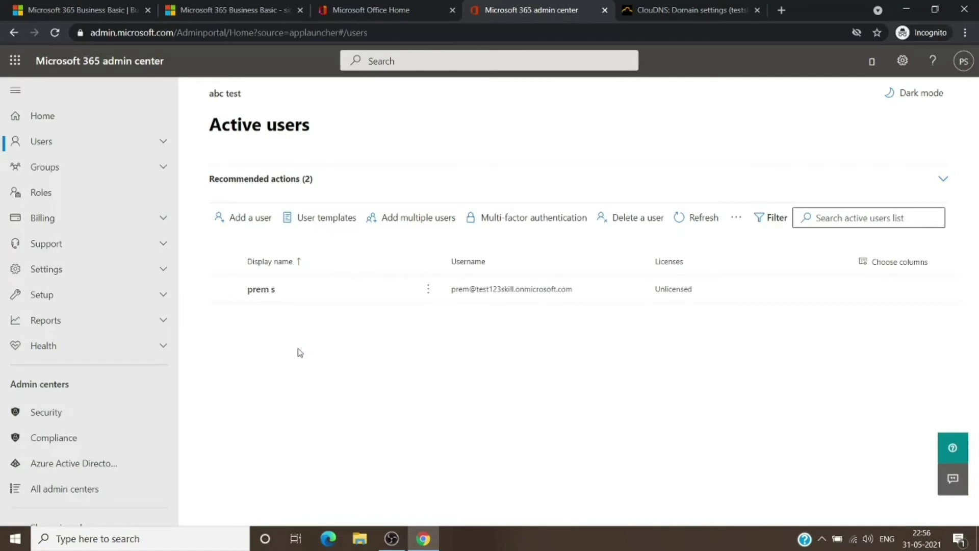
click(168, 299)
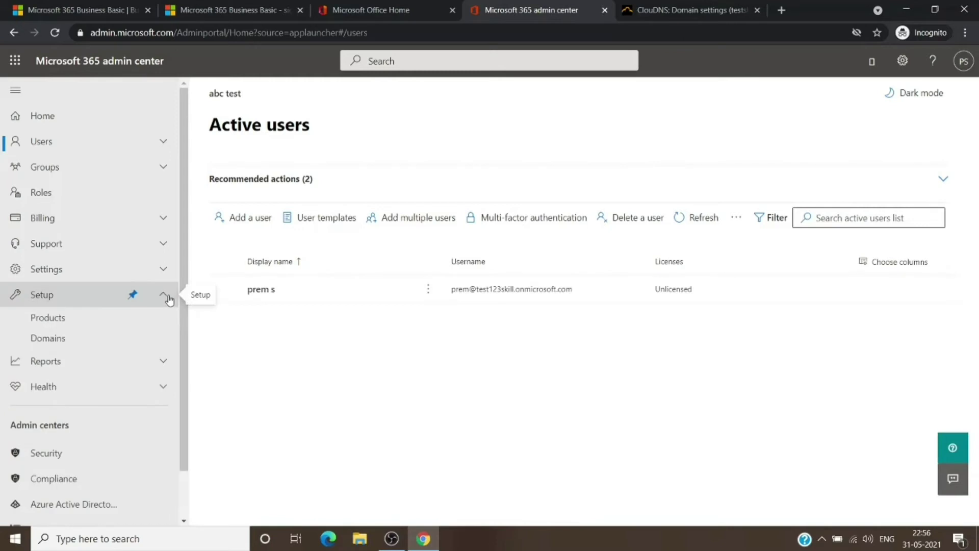
click(108, 340)
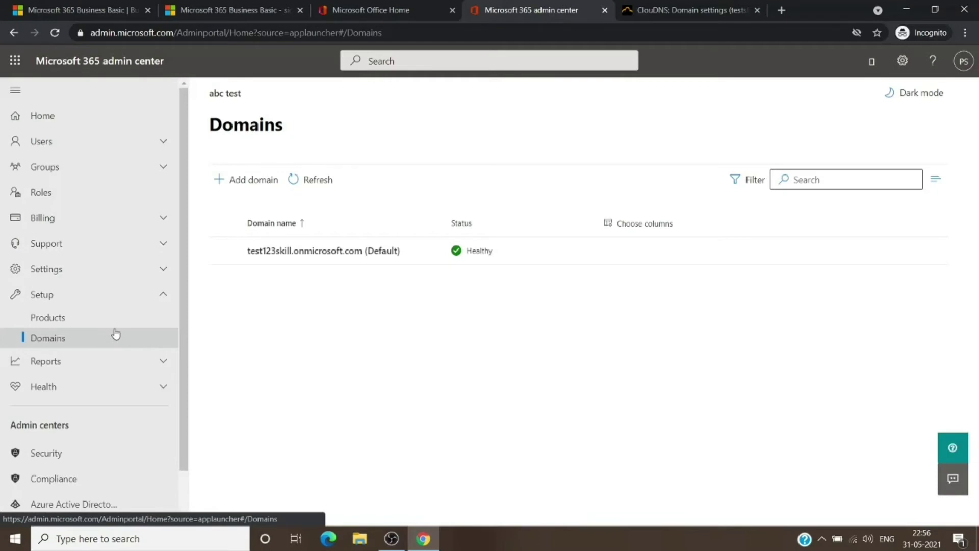
Enter testskill.cloudns.asia as the new custom domain name and submit it
click(256, 184)
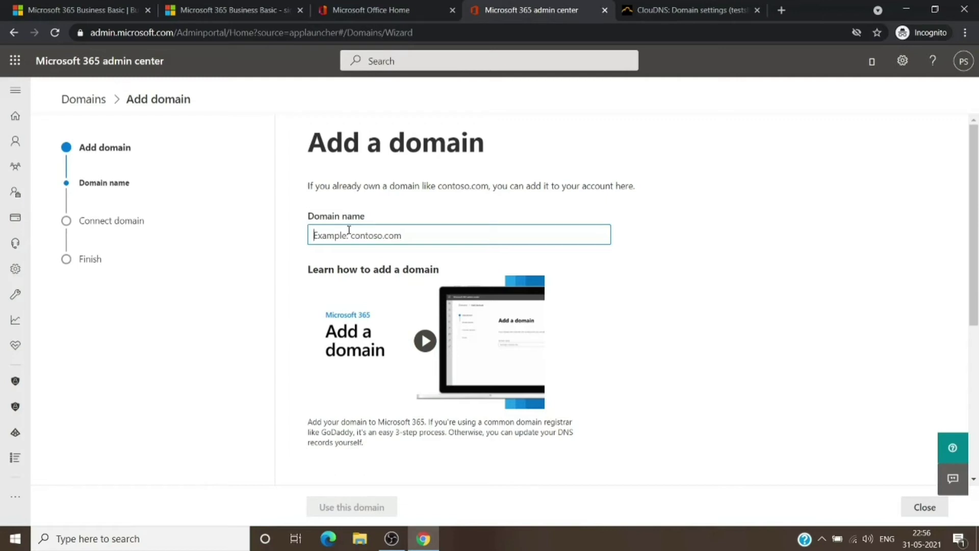
text(test)
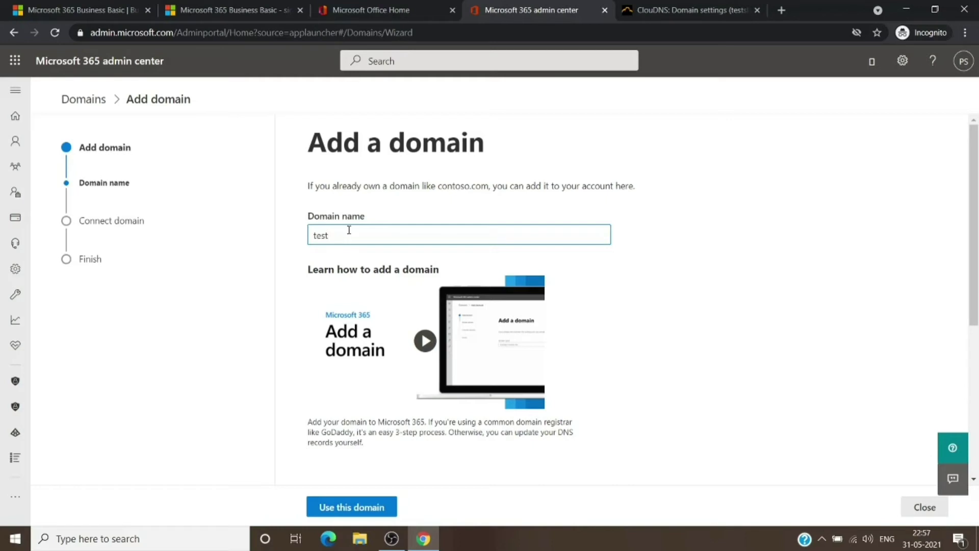
text(skill.ccloudns.asia)
click(343, 512)
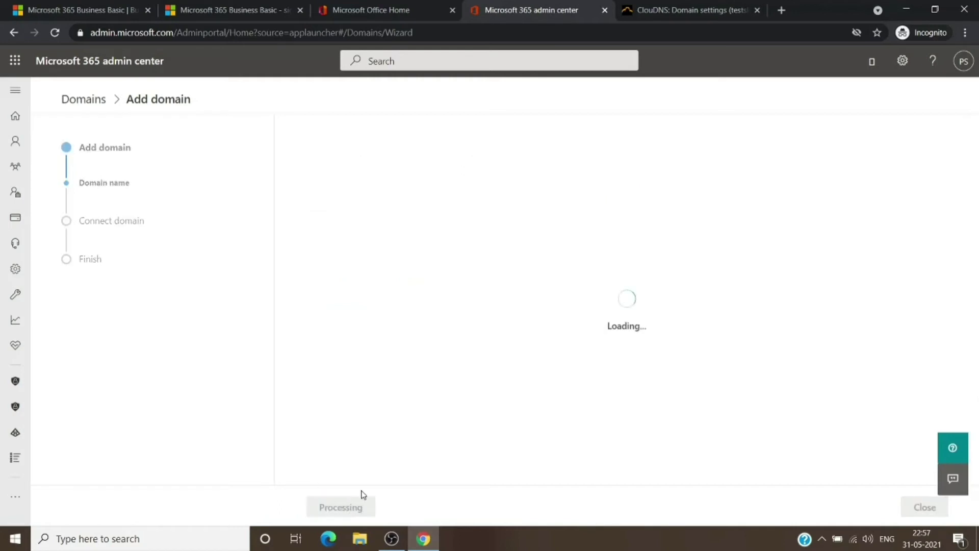
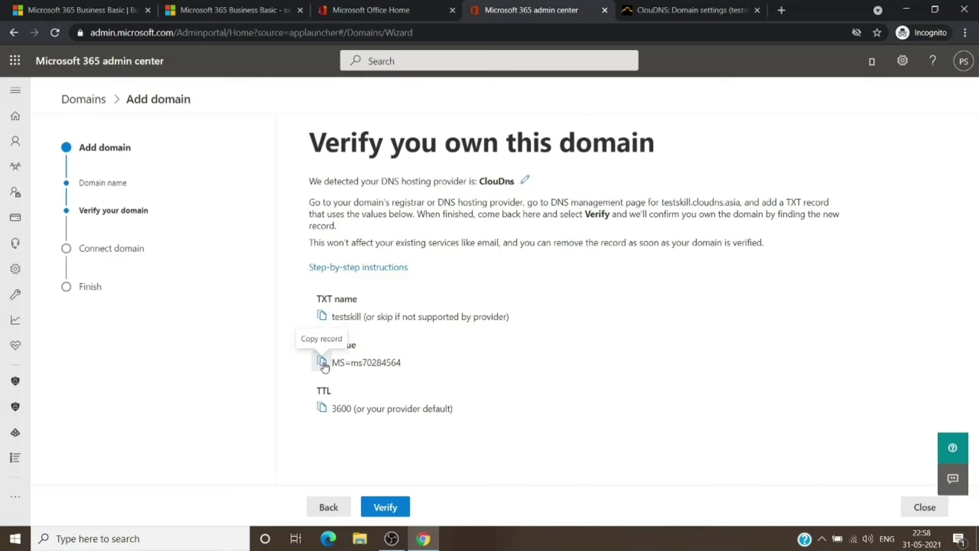
Copy the MS=ms70284564 verification value and start a new TXT record in ClouDNS
click(323, 363)
key(ctrl+Tab)
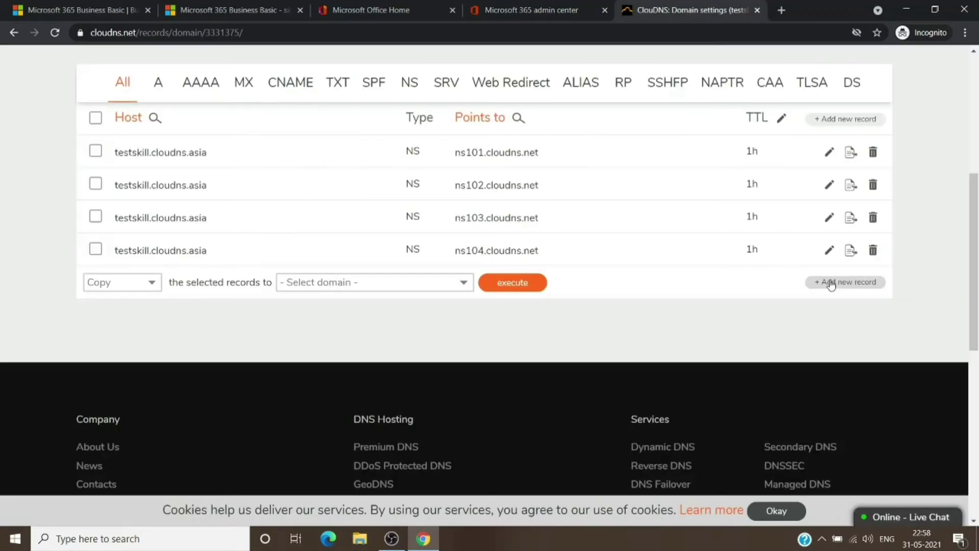
click(832, 283)
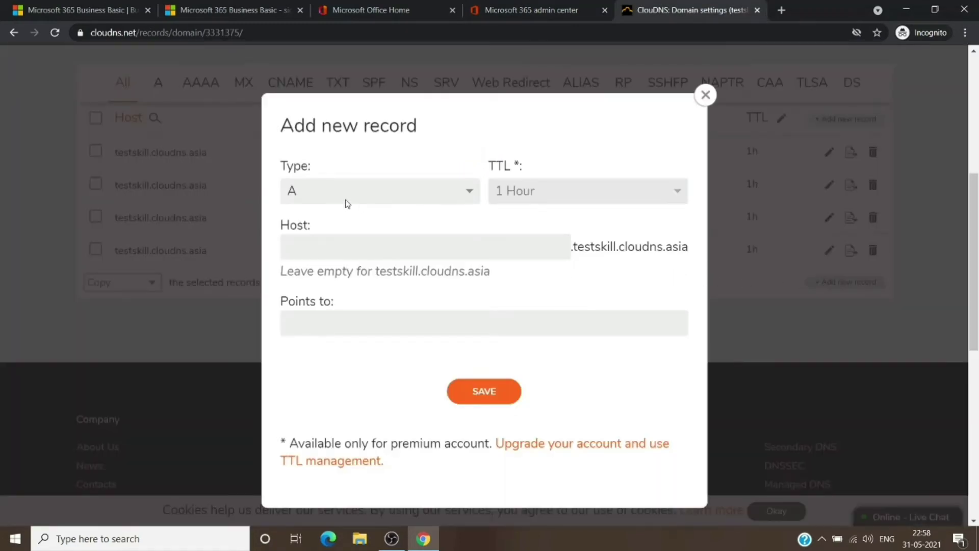
click(458, 196)
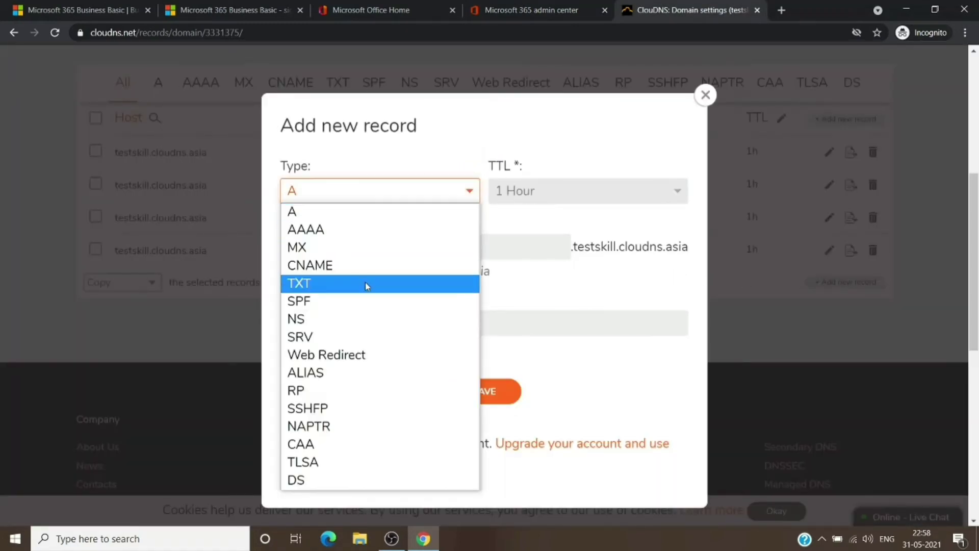
click(369, 285)
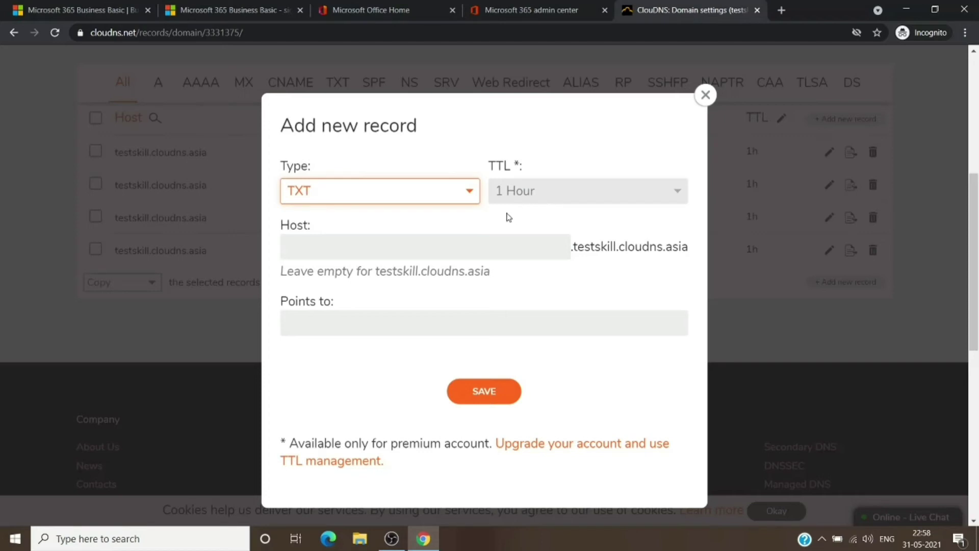
Paste MS=ms70284564 into the new record's Points to field
click(399, 251)
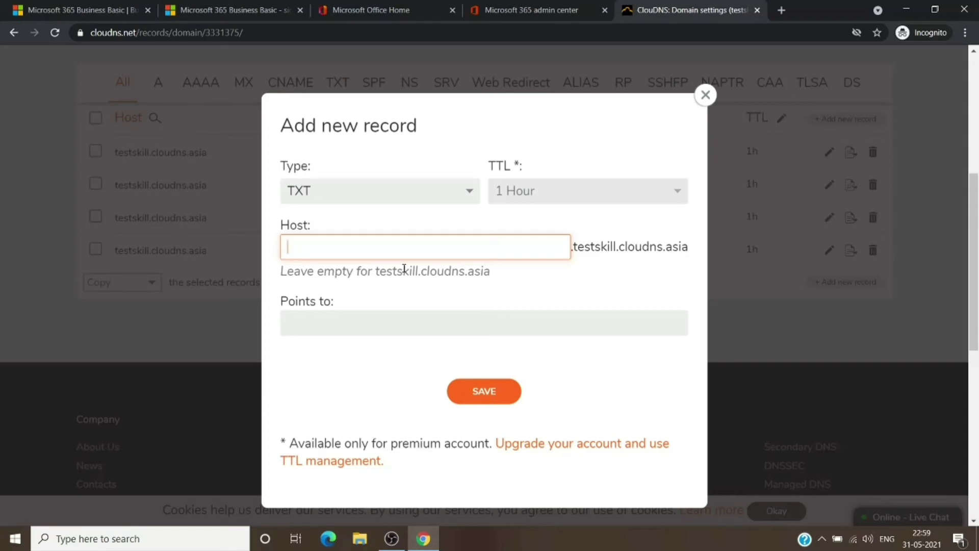
key(shift+Tab)
click(461, 327)
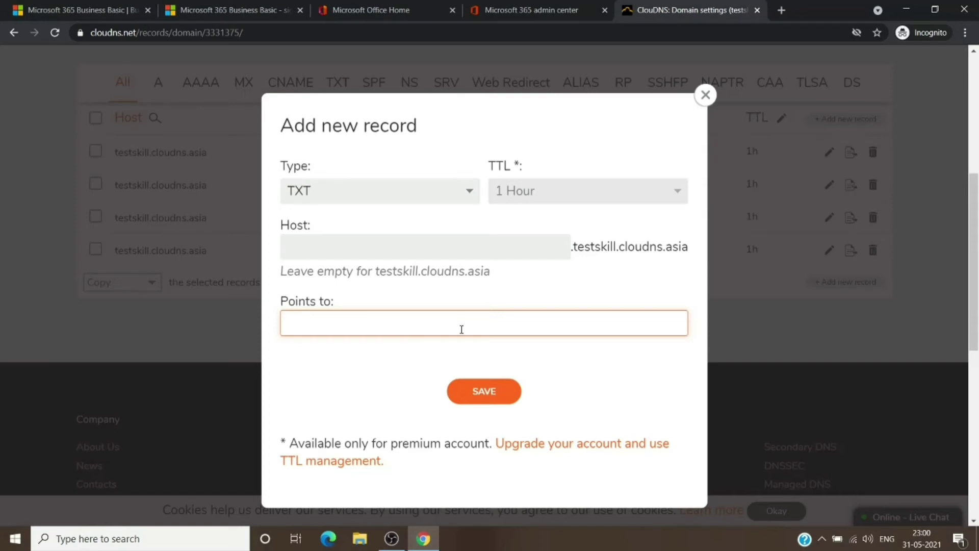
key(ctrl+v)
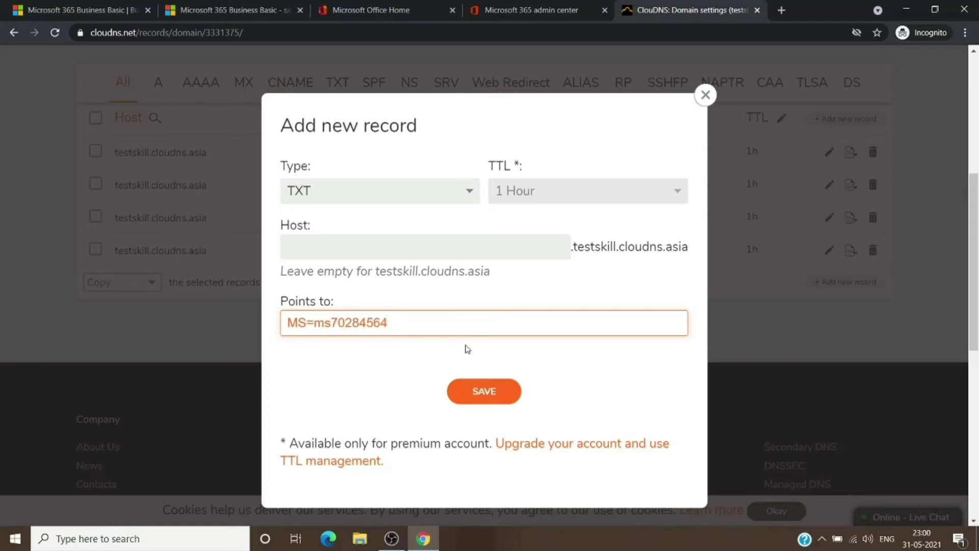
Check the required TXT host in admin center, leave Host empty, and save the record
click(499, 247)
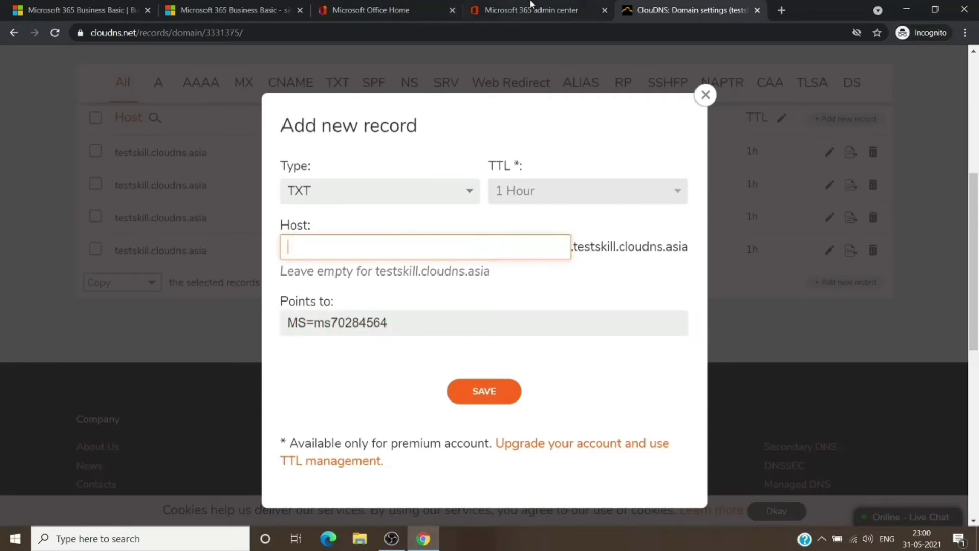
click(554, 10)
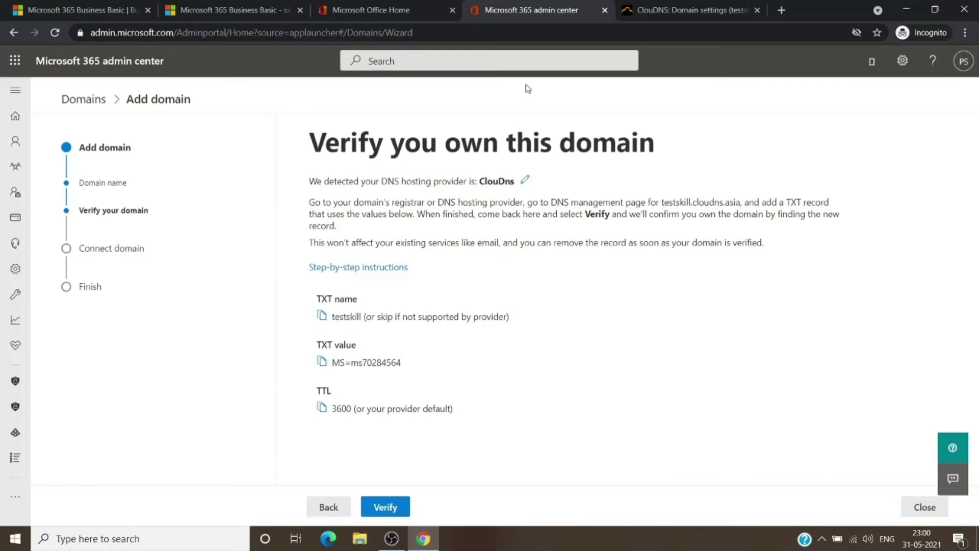
click(683, 10)
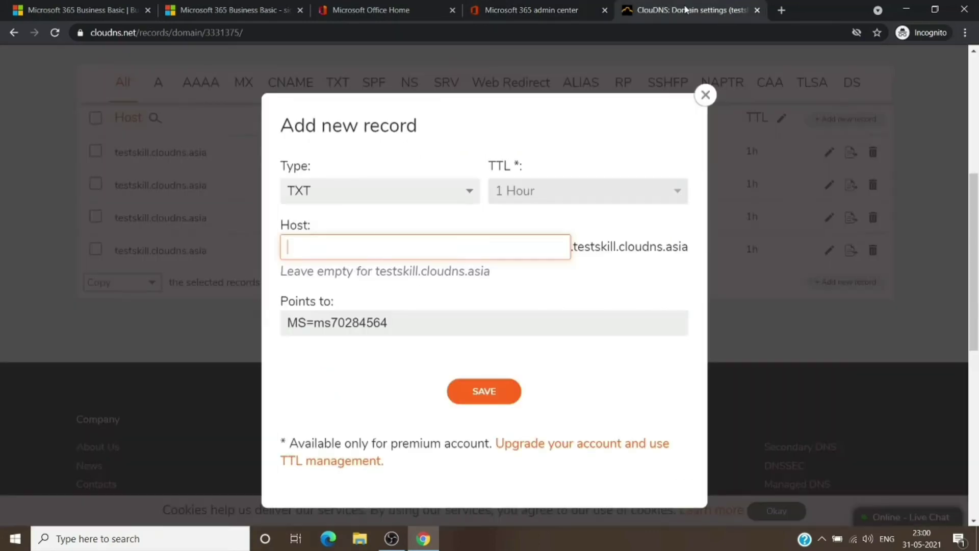
click(563, 11)
key(ctrl+Tab)
click(565, 288)
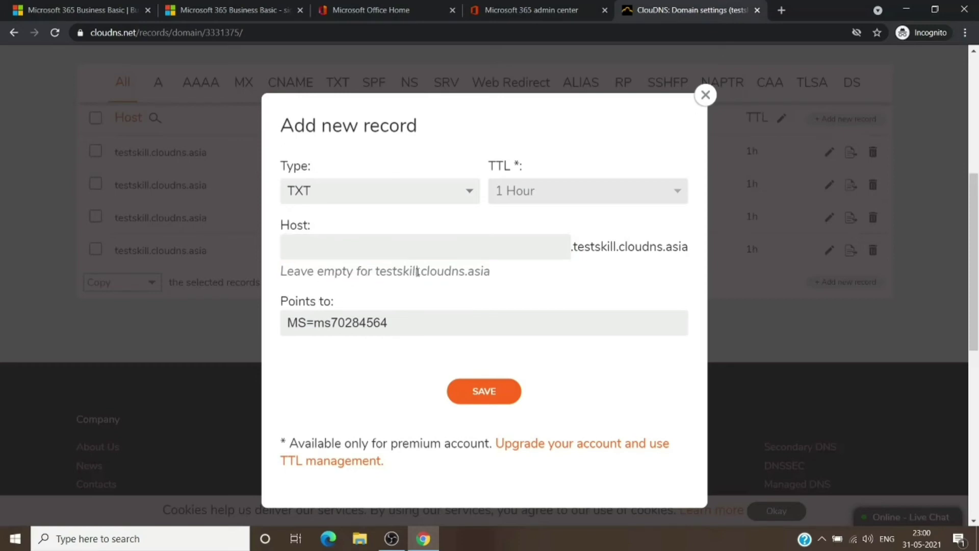
click(492, 394)
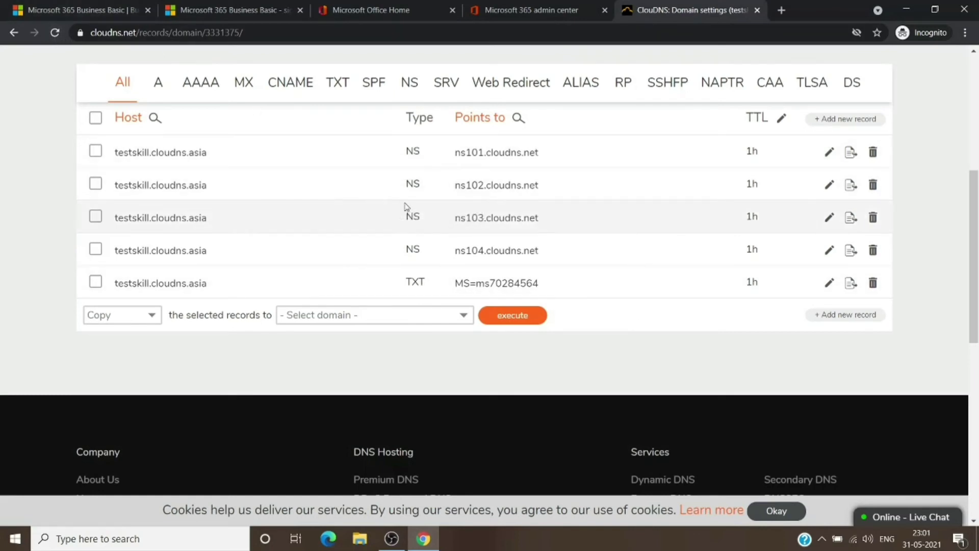
Verify testskill.cloudns.asia in admin center, retrying until Domain setup is complete appears
click(561, 12)
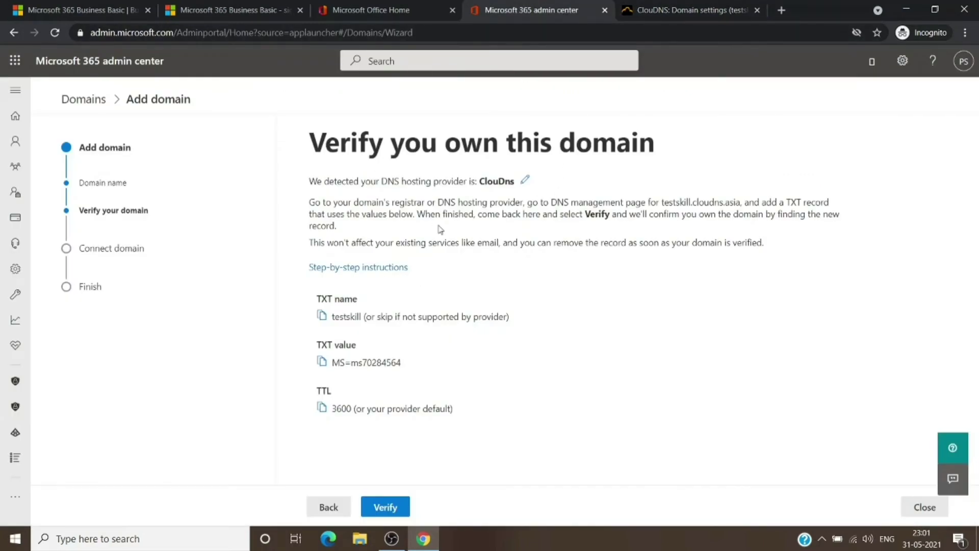
click(383, 508)
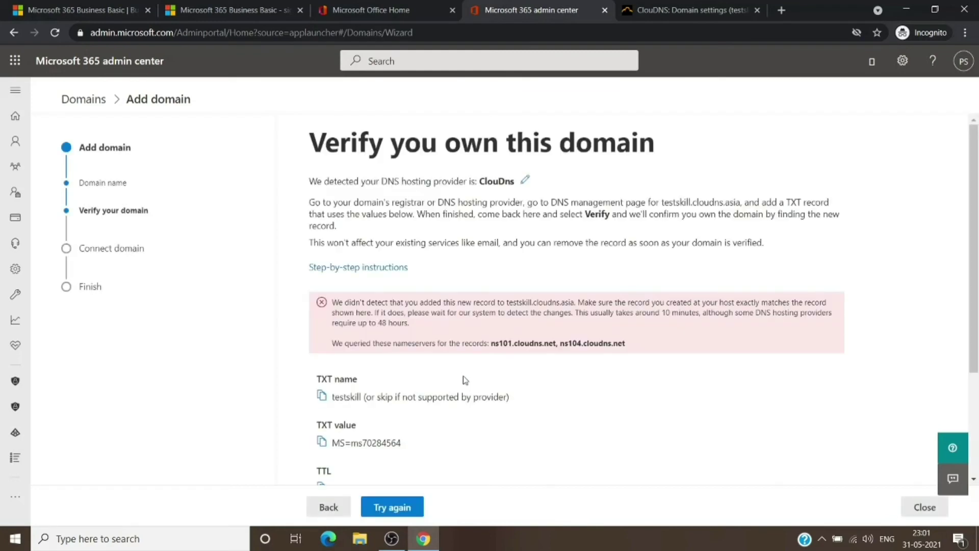
scroll(465, 380, down, 3)
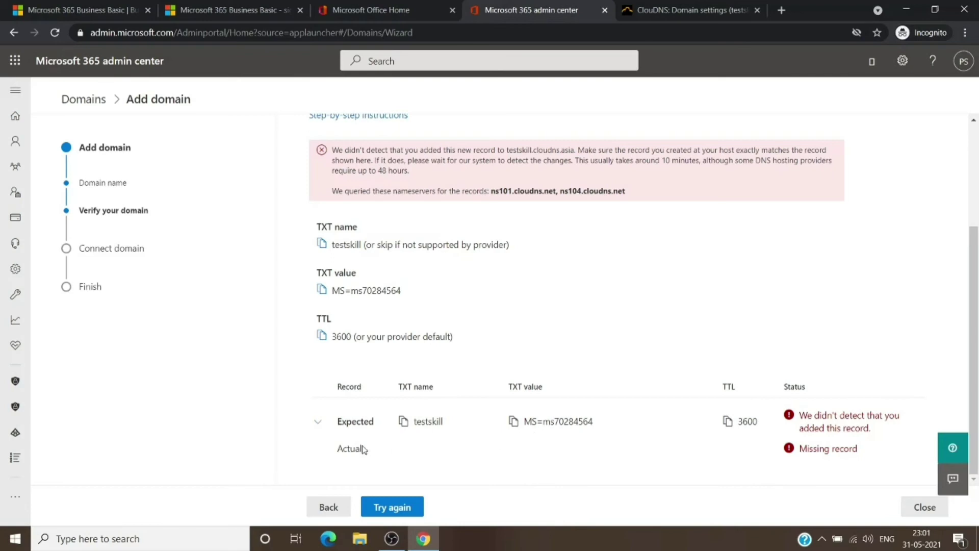
drag(393, 454, 753, 446)
scroll(440, 396, up, 3)
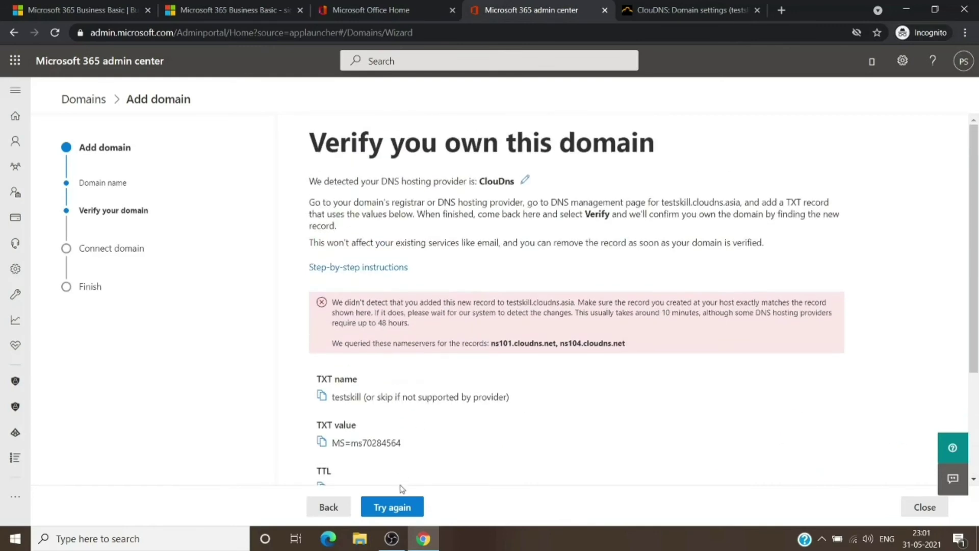
click(406, 512)
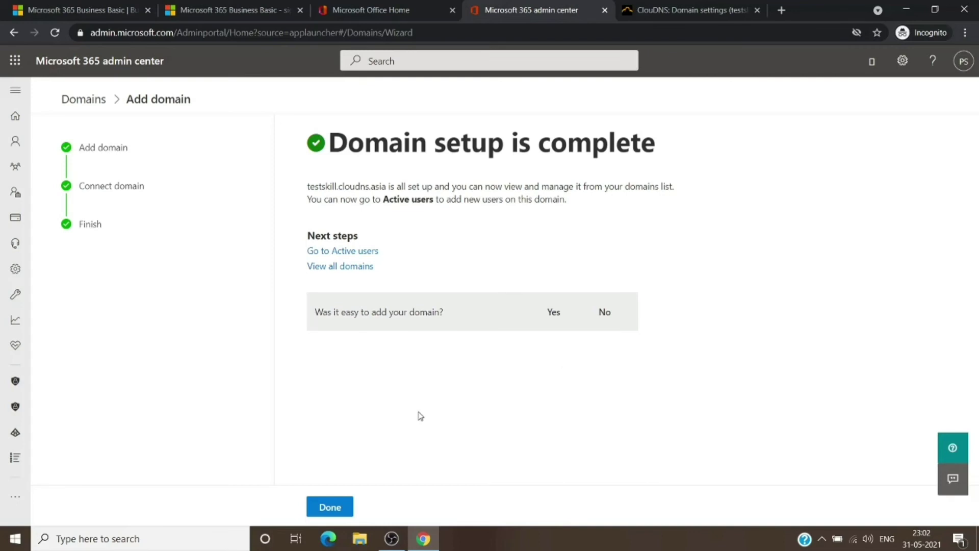
Finish domain setup and review the DNS records of testskill.cloudns.asia
click(340, 508)
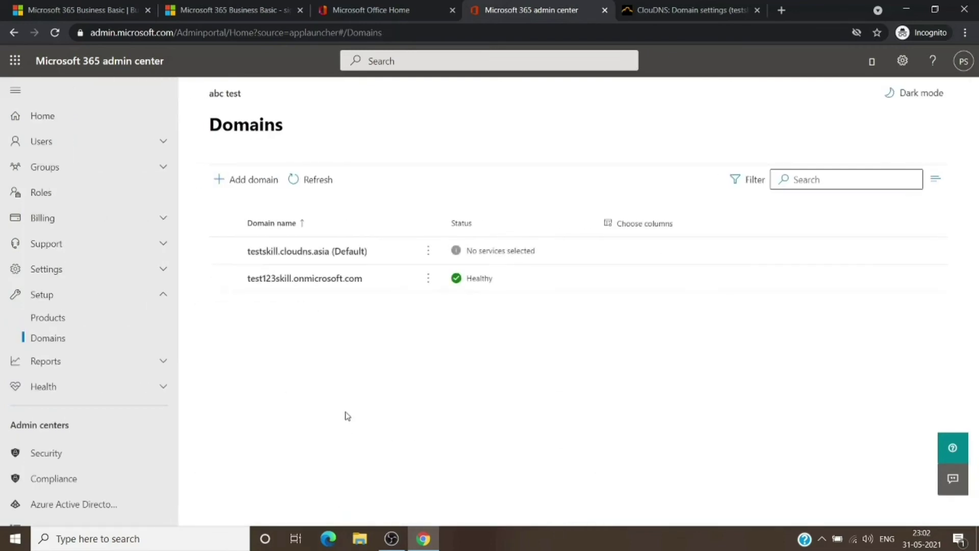
click(307, 255)
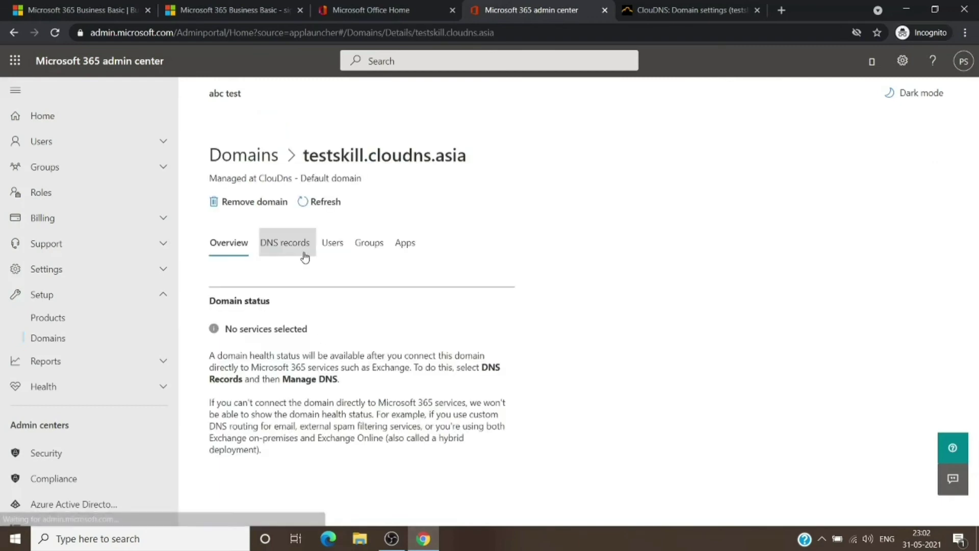
click(284, 240)
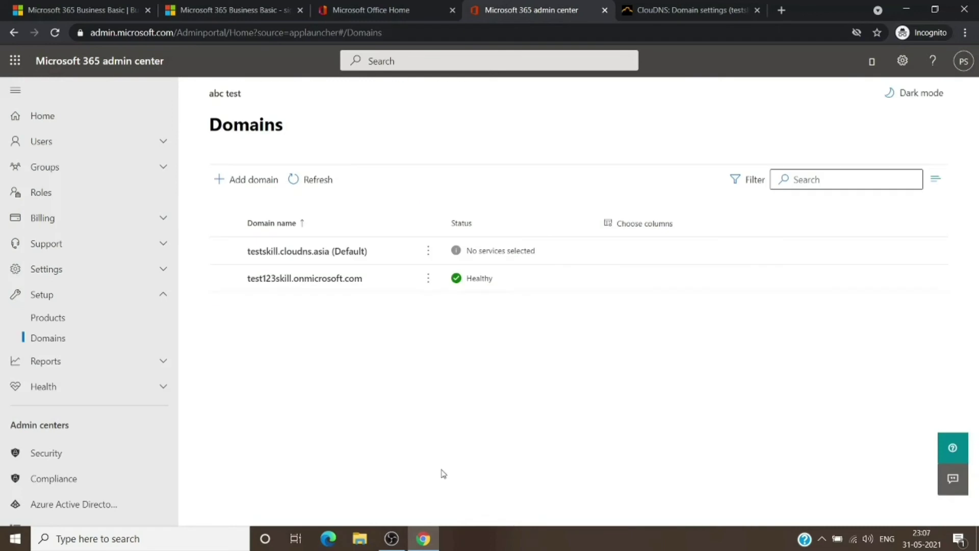
Open the Add a user form from Users > Active users
click(76, 147)
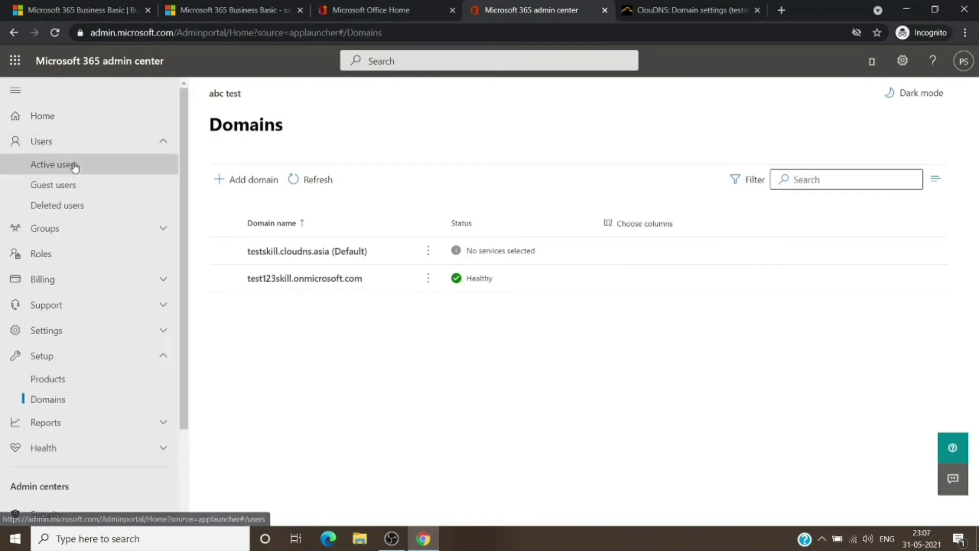
click(72, 164)
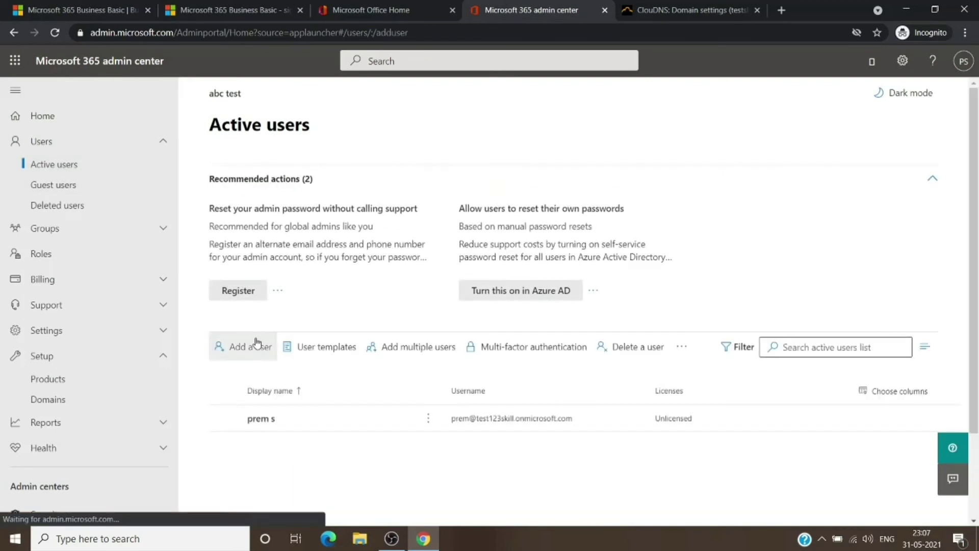
click(254, 352)
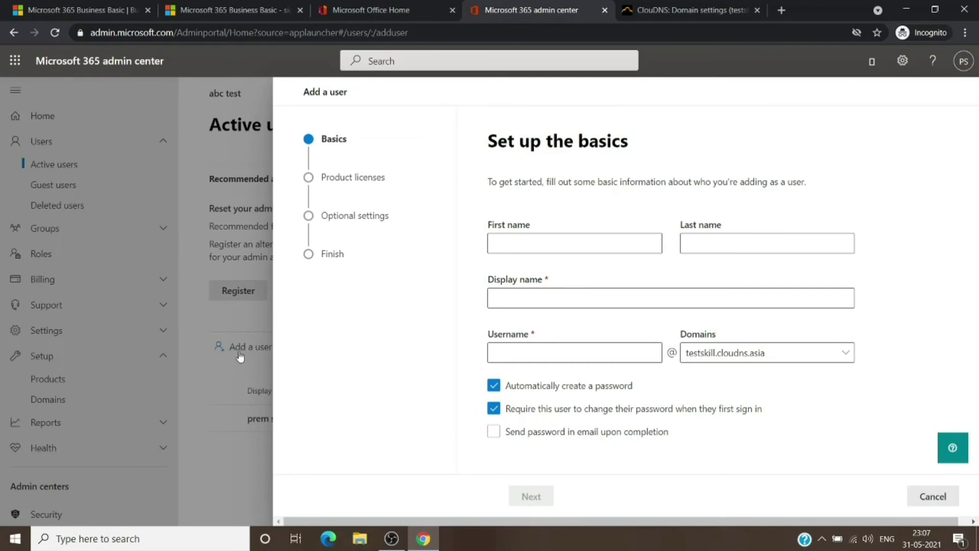
Enter first name and username admin, set a custom password manually, and continue to licenses
click(516, 243)
text(admin)
click(602, 301)
click(575, 350)
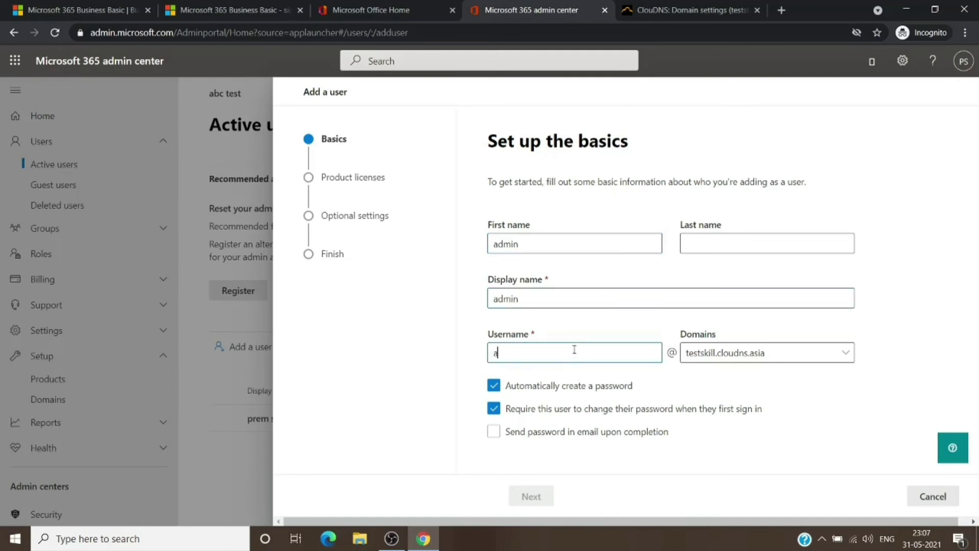
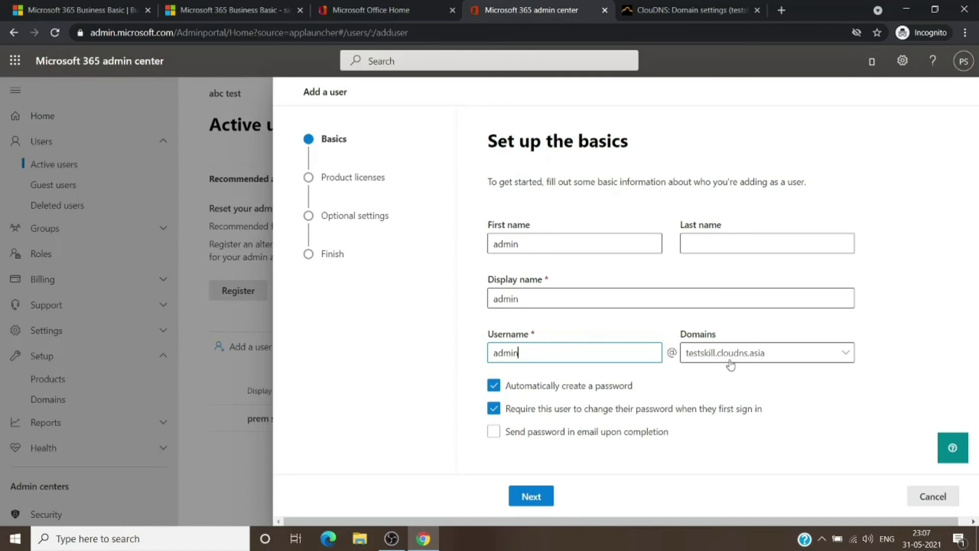
click(493, 385)
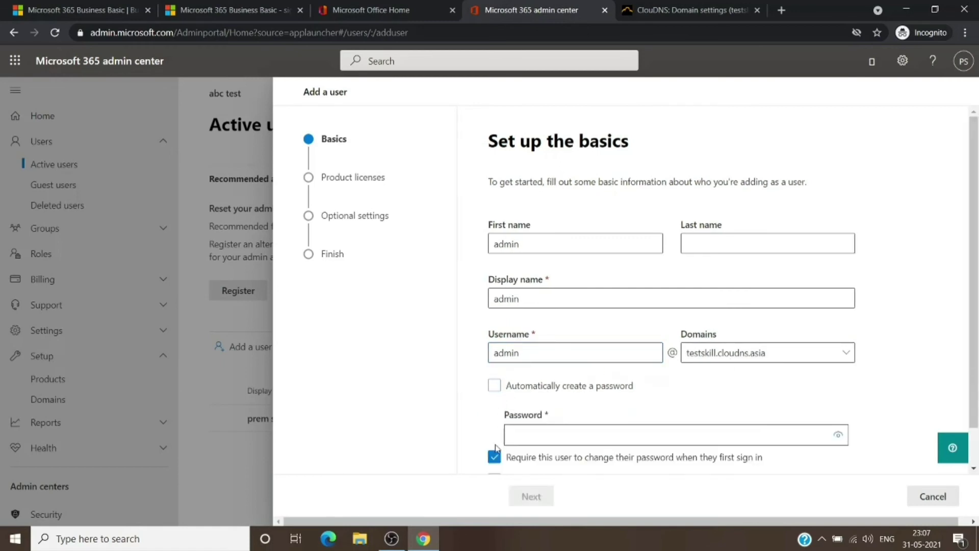
click(559, 438)
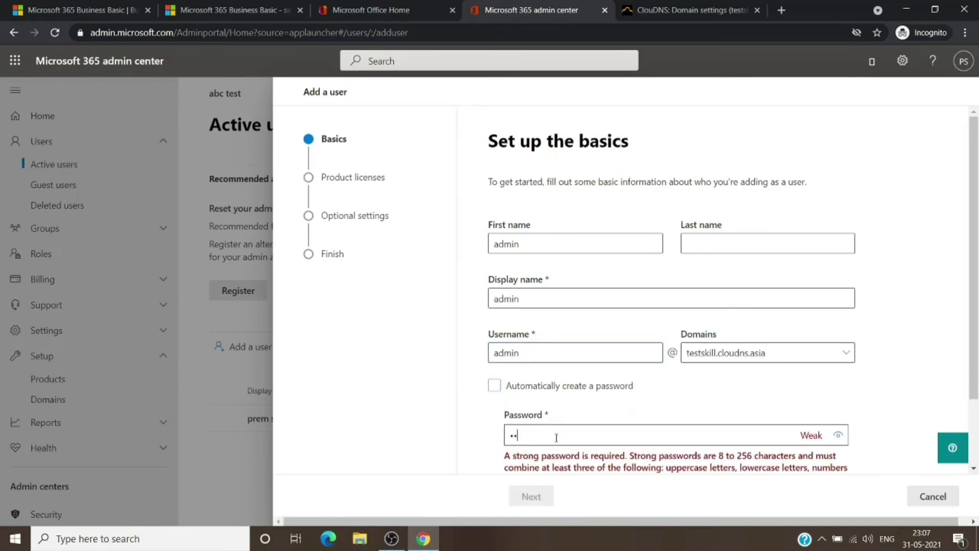
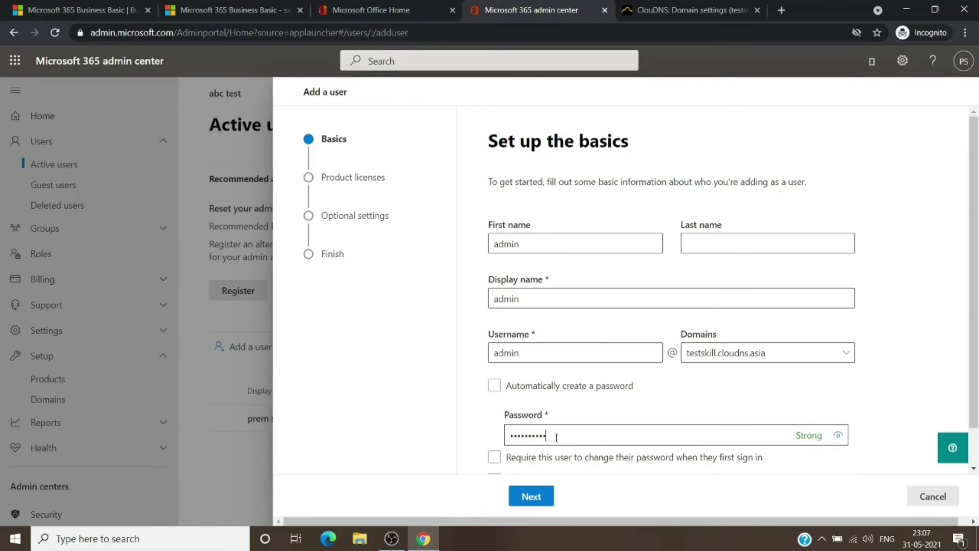
scroll(689, 449, down, 1)
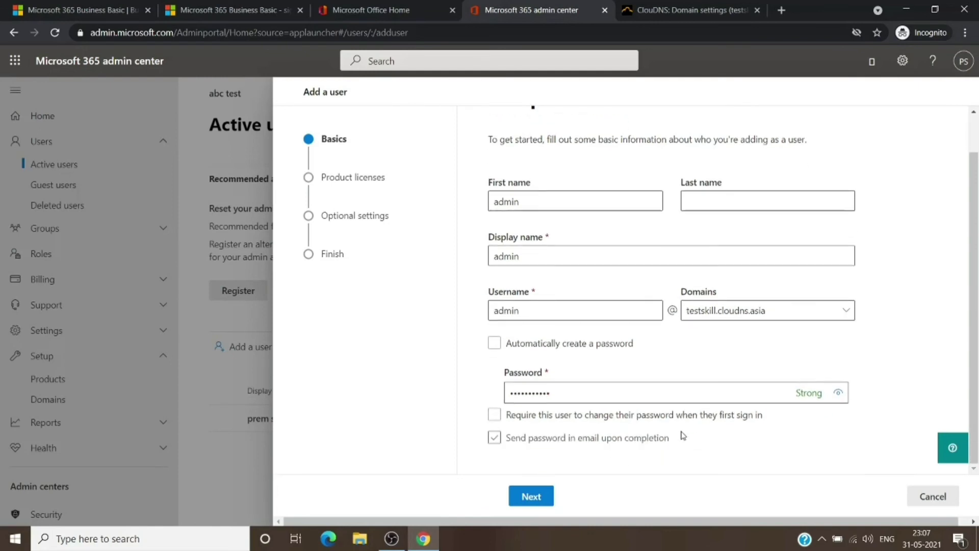
click(532, 496)
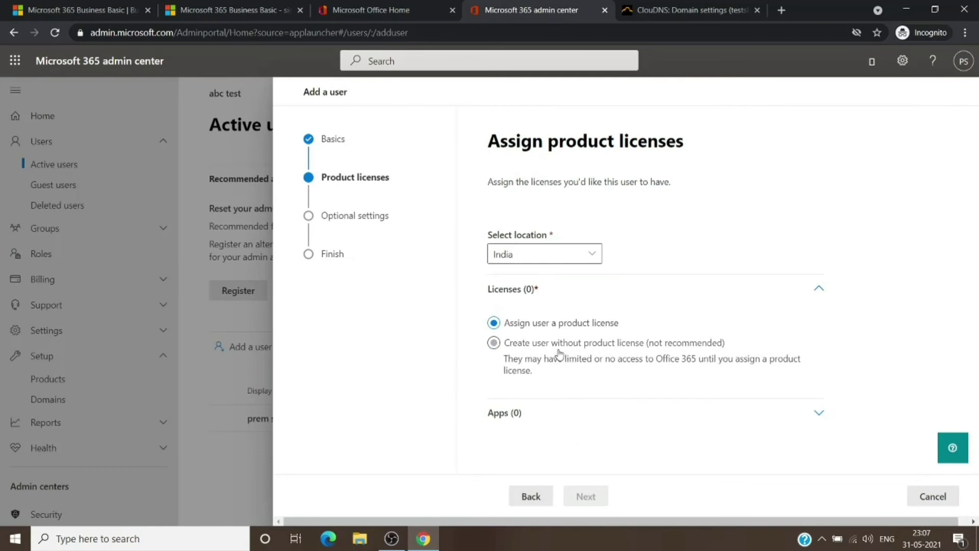
Choose Create user without product license and advance through optional settings to Finish adding
click(536, 359)
click(536, 358)
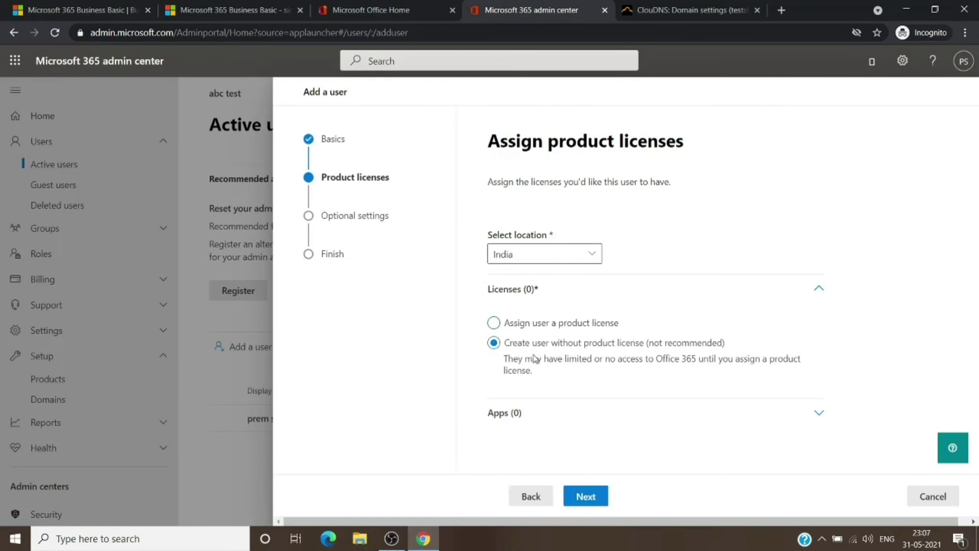
click(576, 499)
click(586, 497)
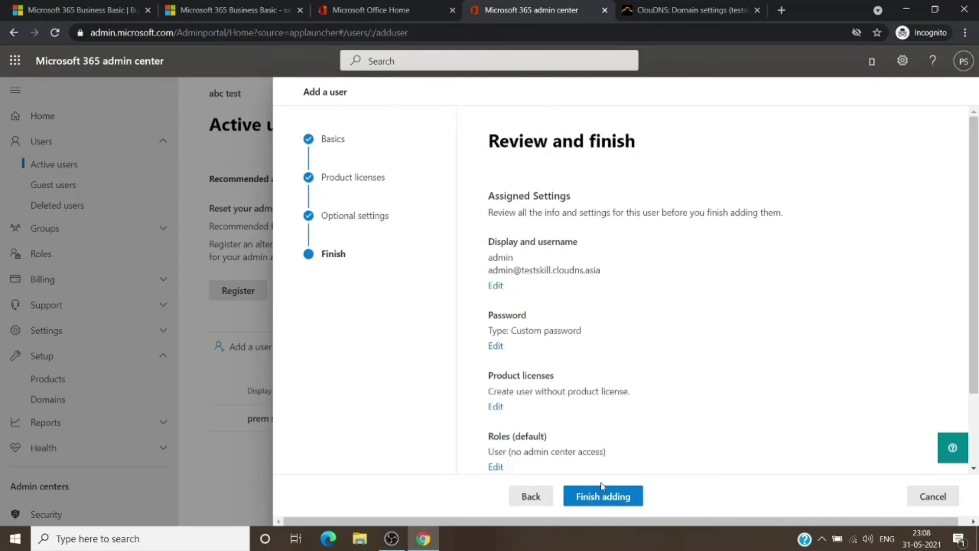
scroll(616, 332, down, 2)
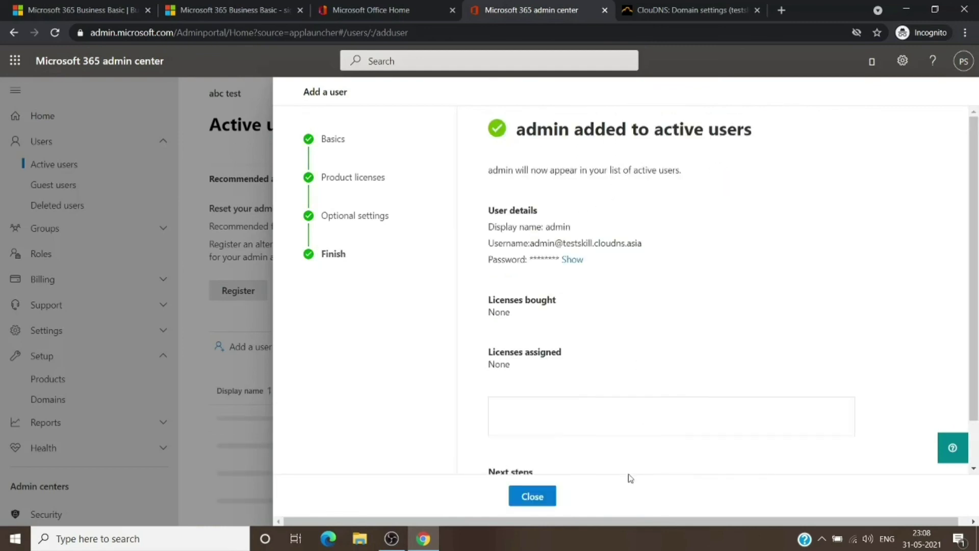
scroll(653, 331, down, 5)
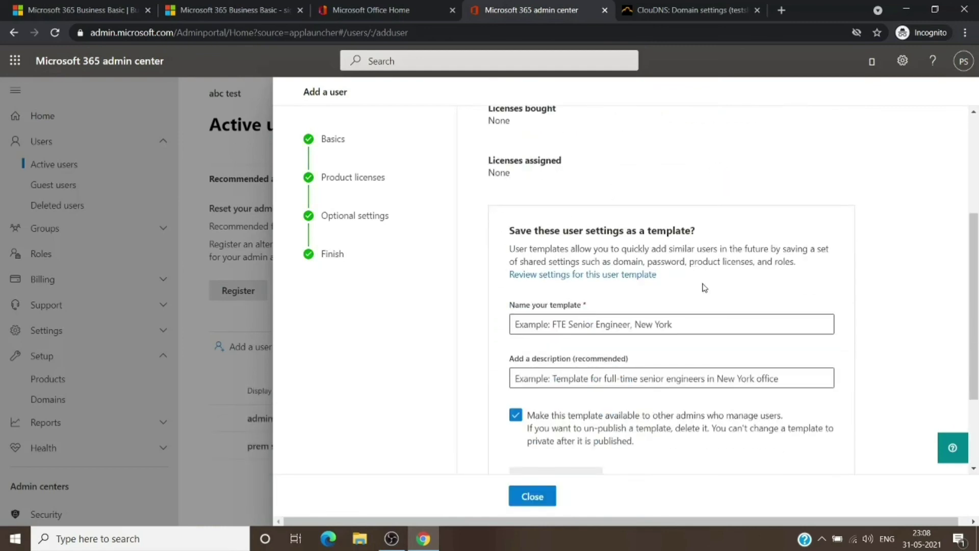
Close the panel, review the unlicensed admin in Active users, then go to Billing > Purchase services
click(552, 496)
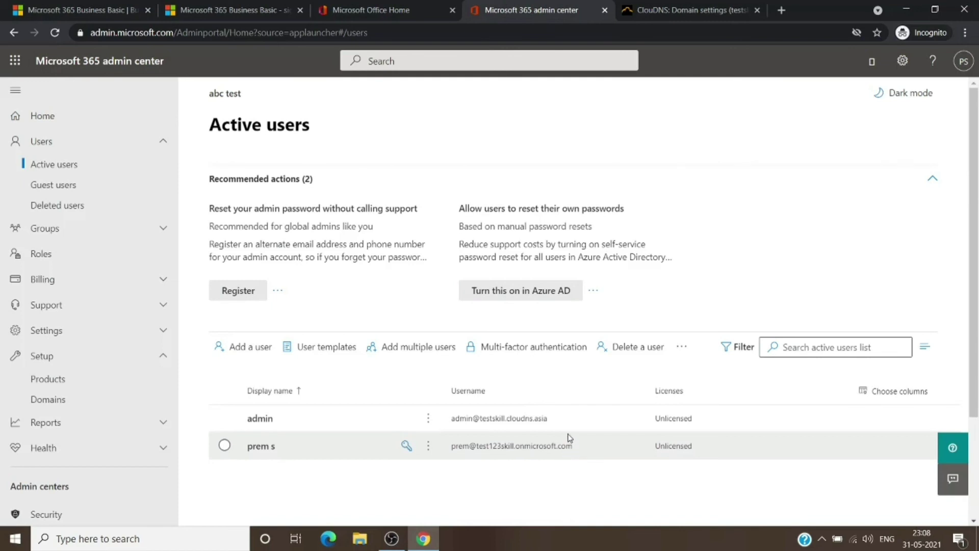
scroll(610, 363, down, 1)
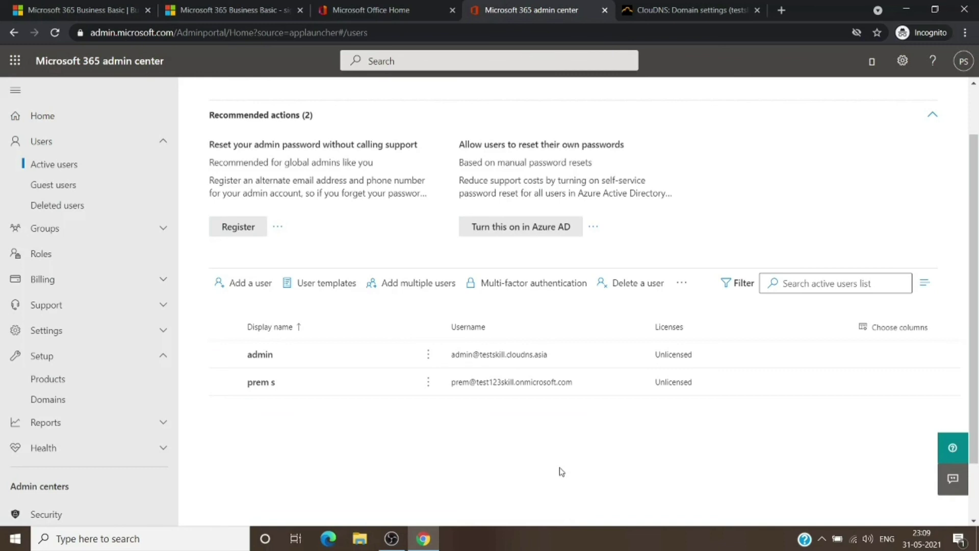
scroll(562, 472, up, 2)
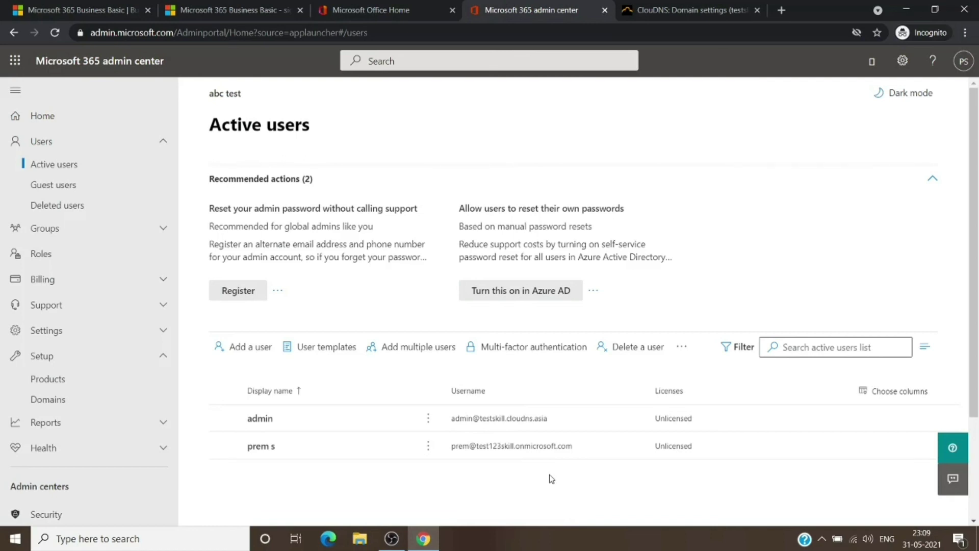
click(45, 280)
click(59, 312)
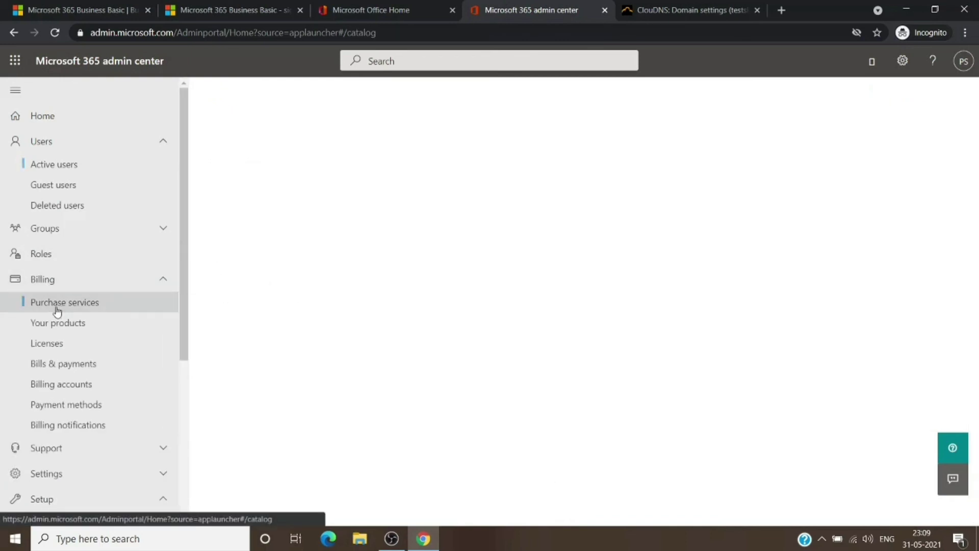